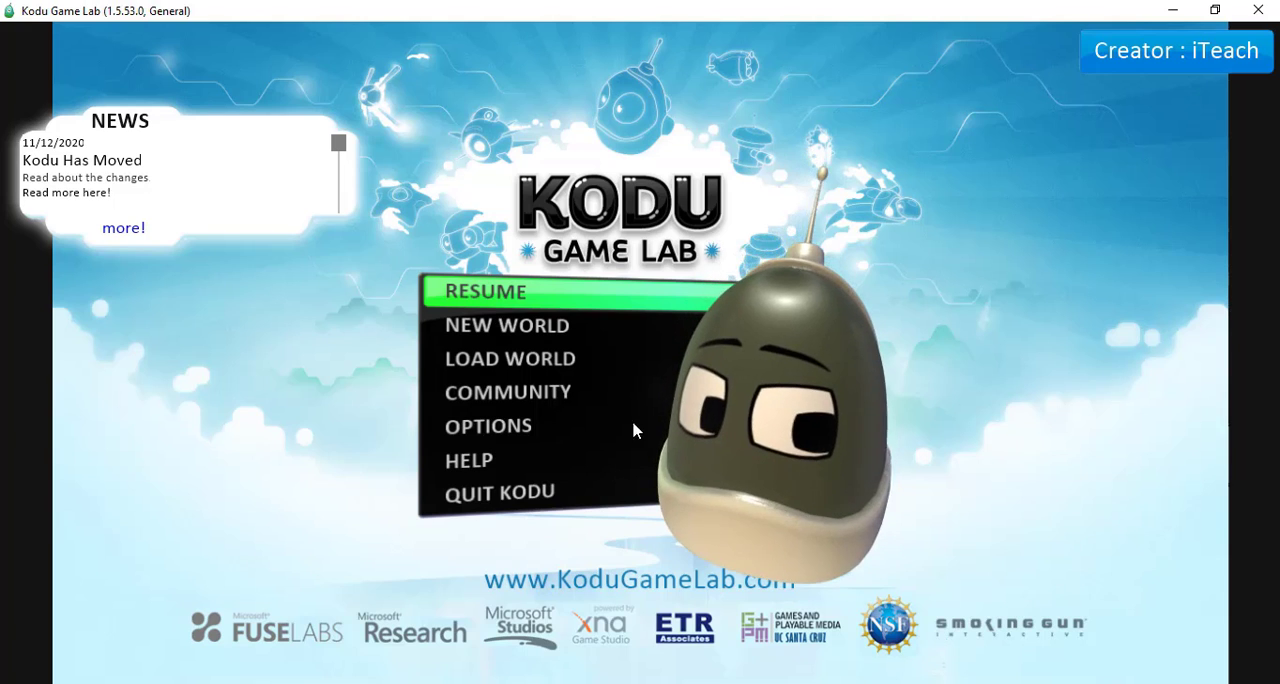
Look over the new world templates without choosing one, and browse the saved local worlds as far as Score Tutorial.
click(494, 340)
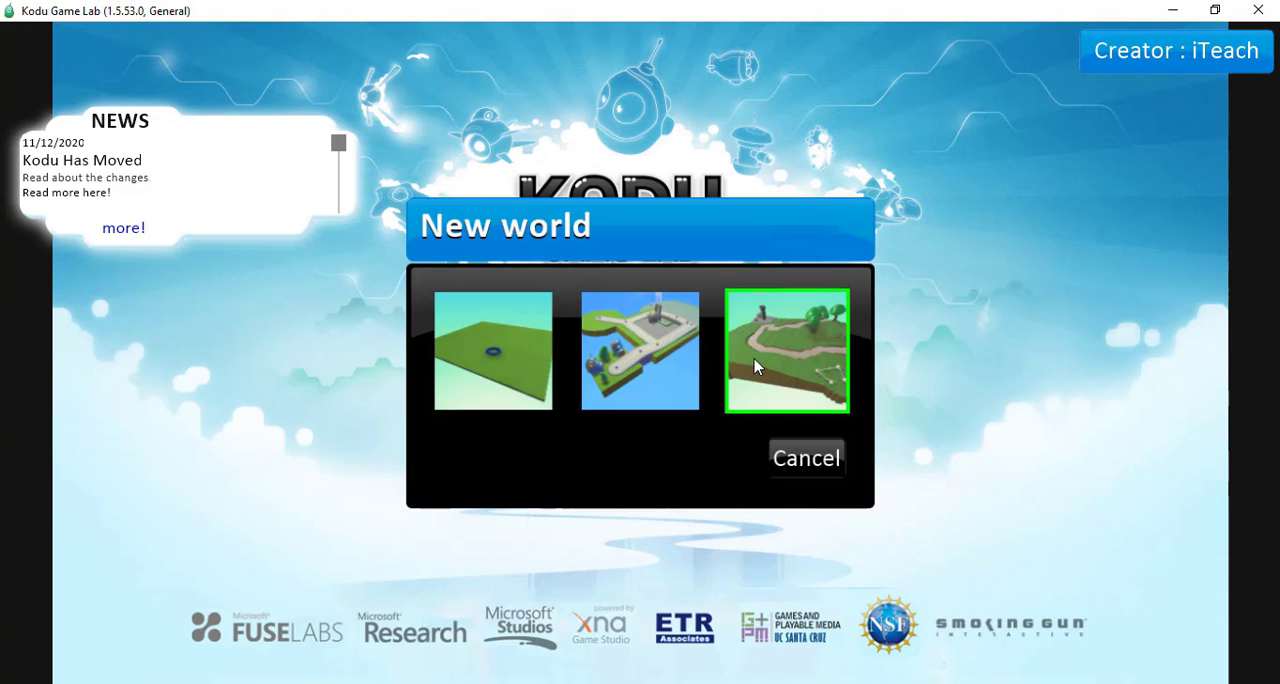
click(798, 459)
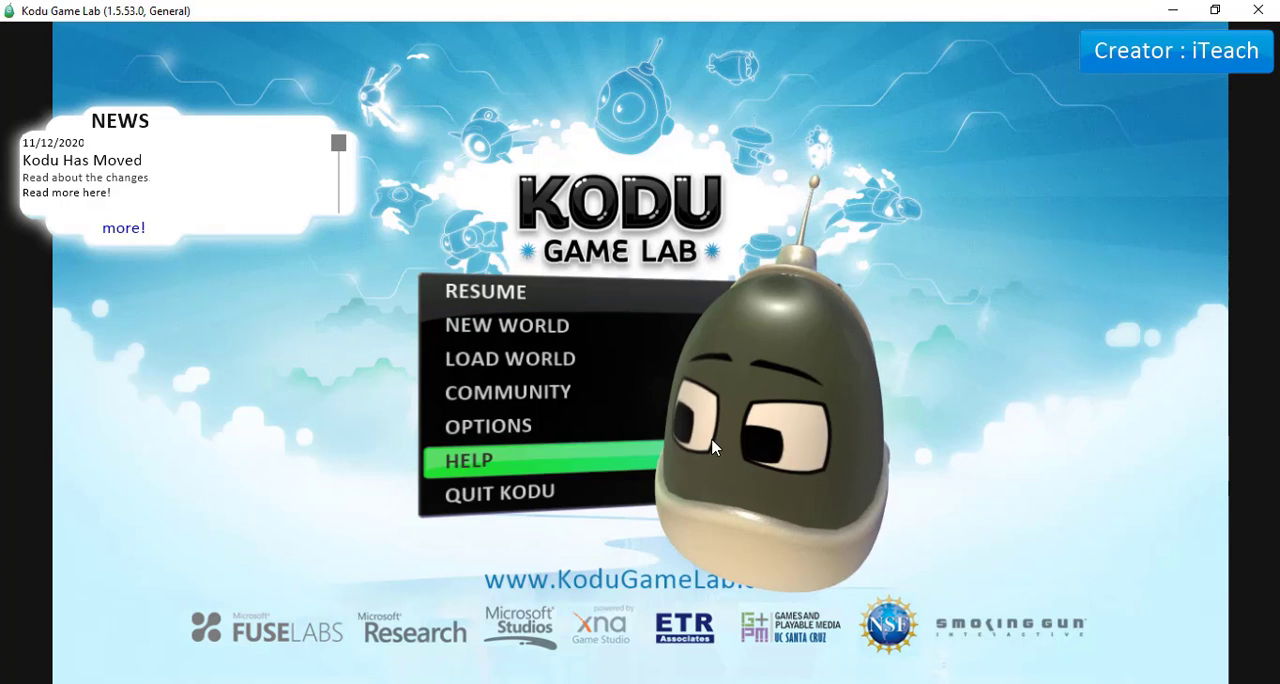
click(511, 360)
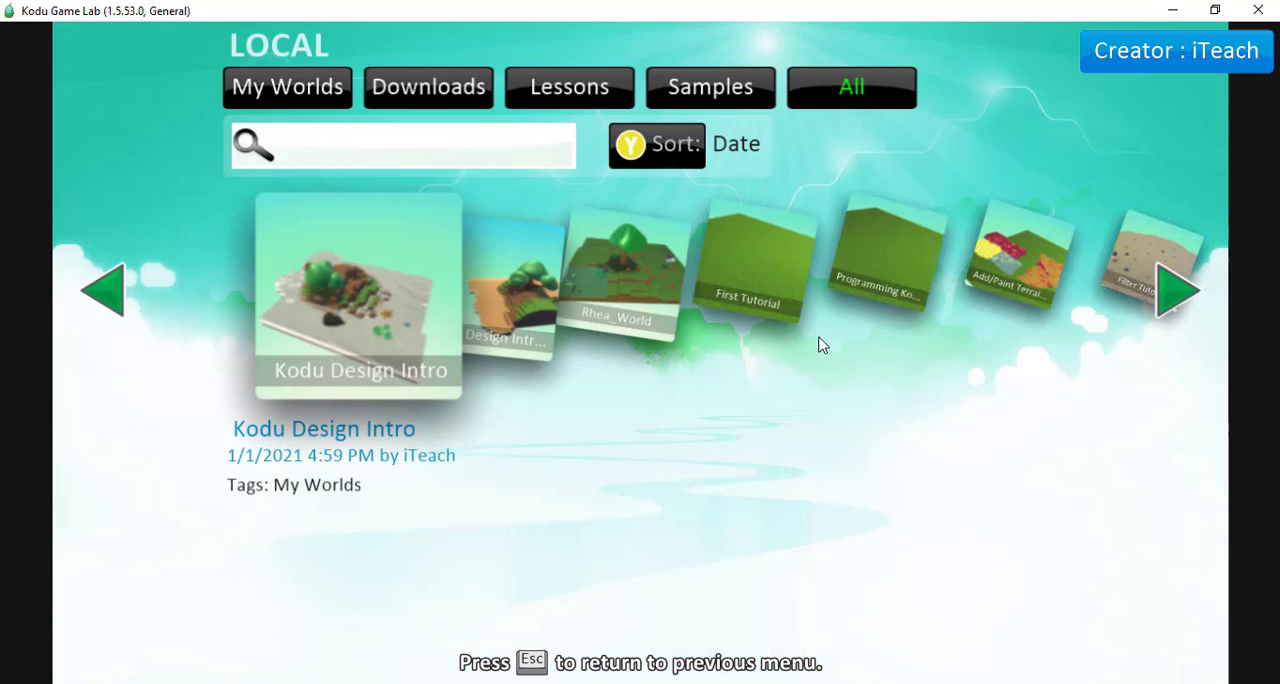
click(1165, 295)
click(1165, 295)
click(1165, 295)
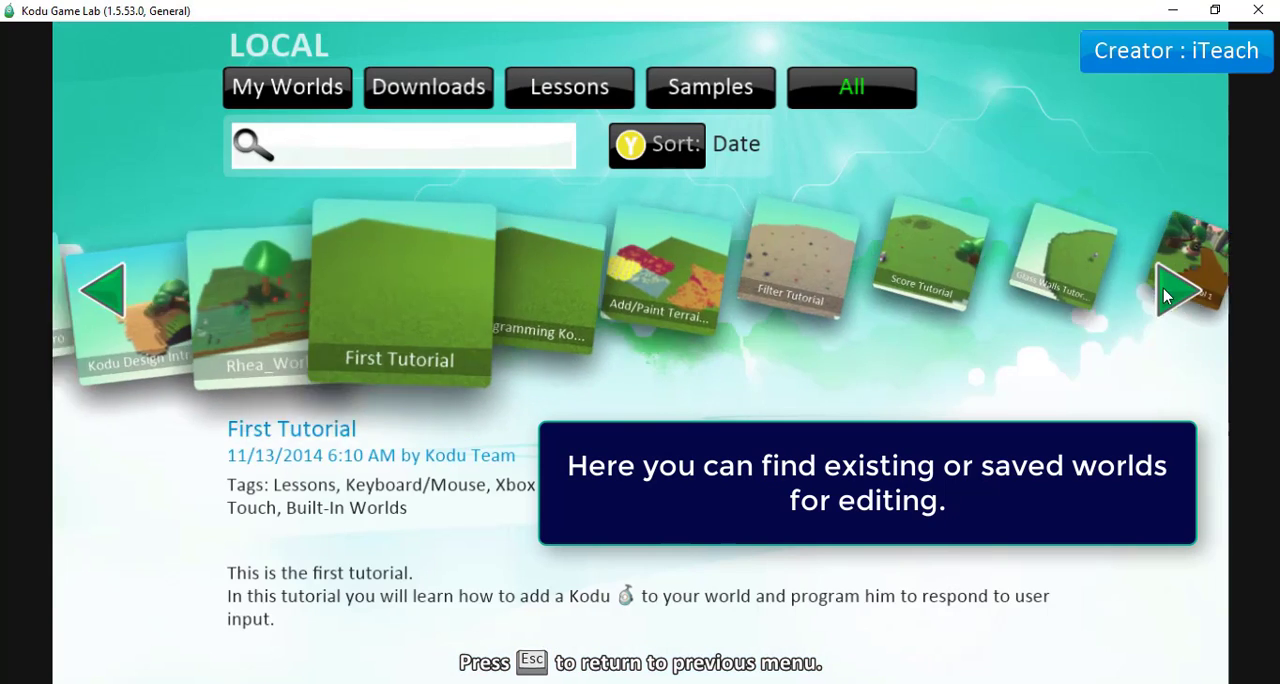
click(1165, 295)
click(1165, 295)
click(1165, 295)
click(1165, 295)
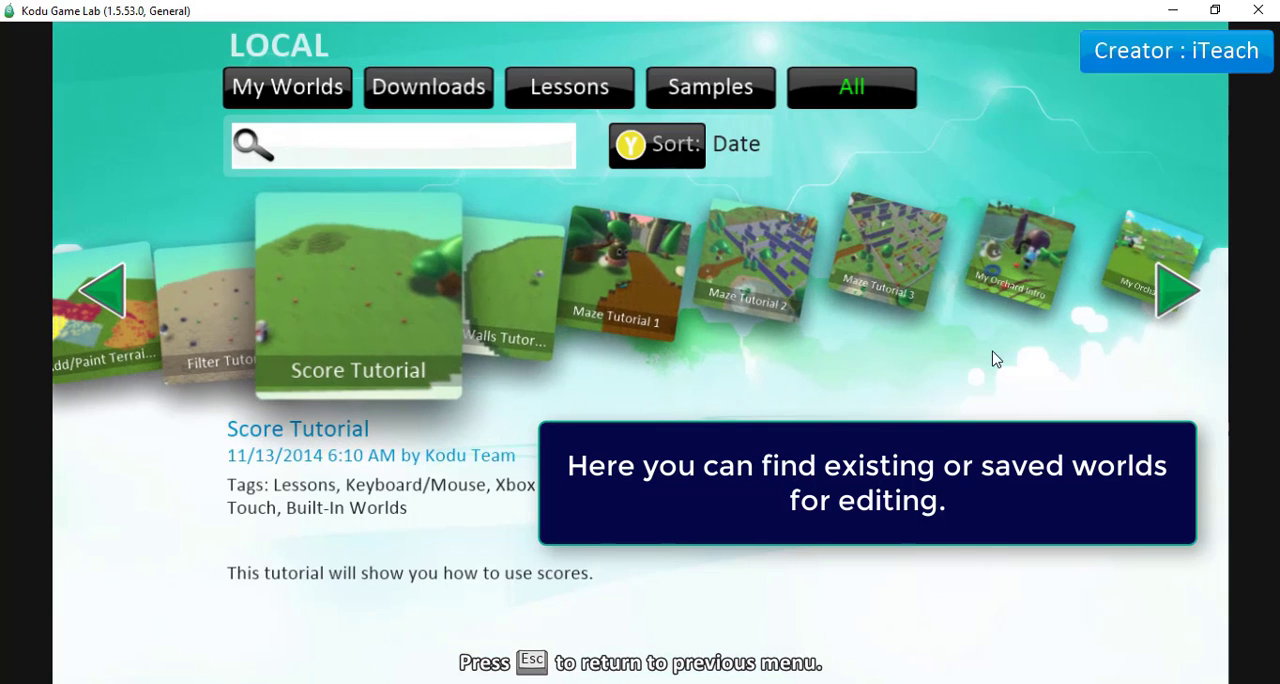
click(110, 290)
click(110, 290)
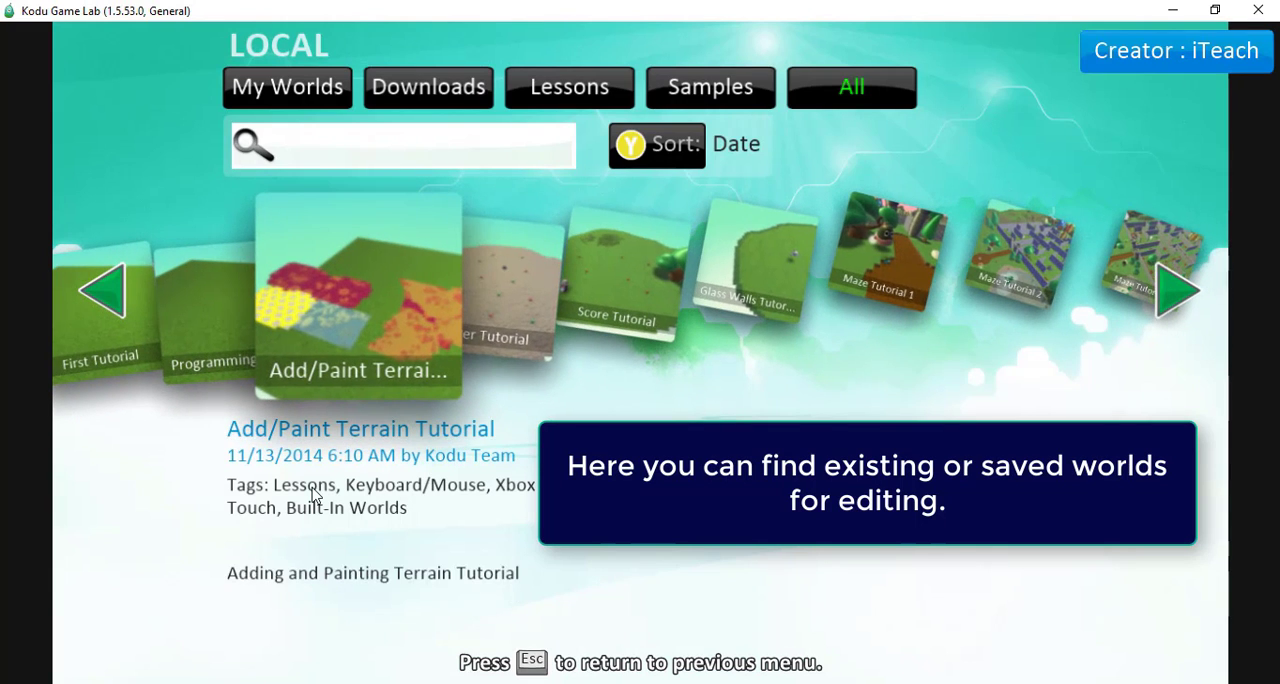
click(540, 666)
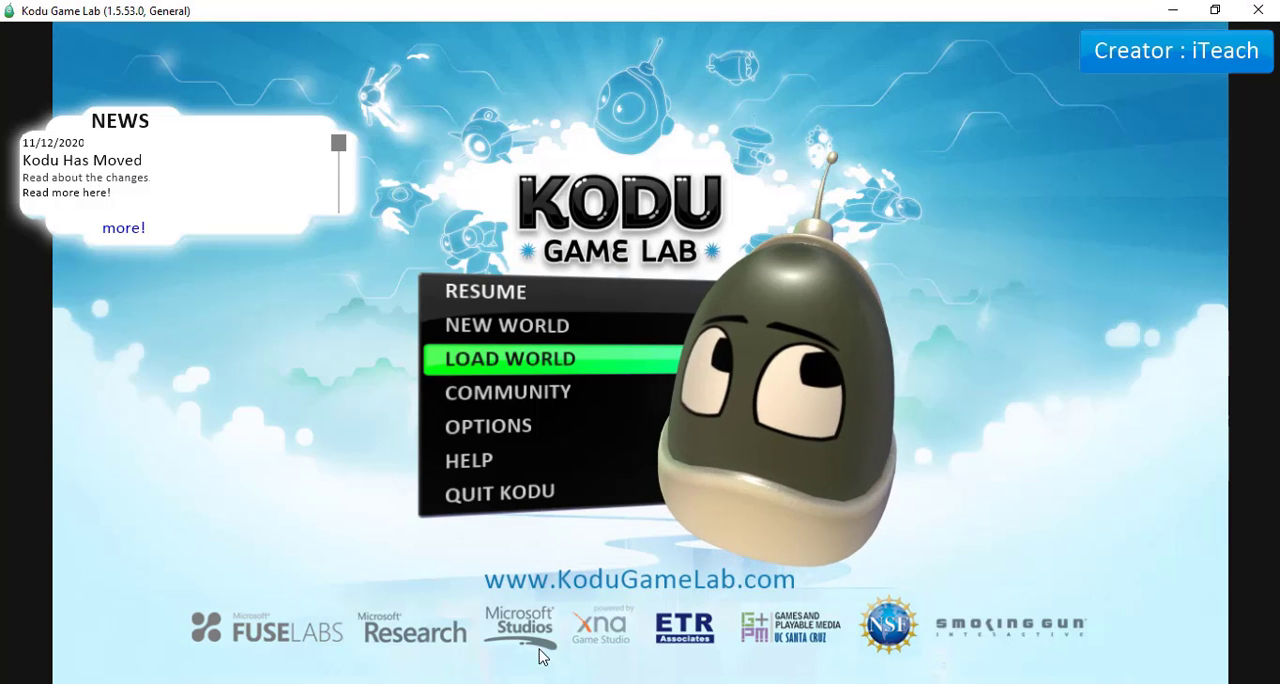
View the Community page and look through the Options settings as far as the volume controls, returning to the main menu.
click(538, 393)
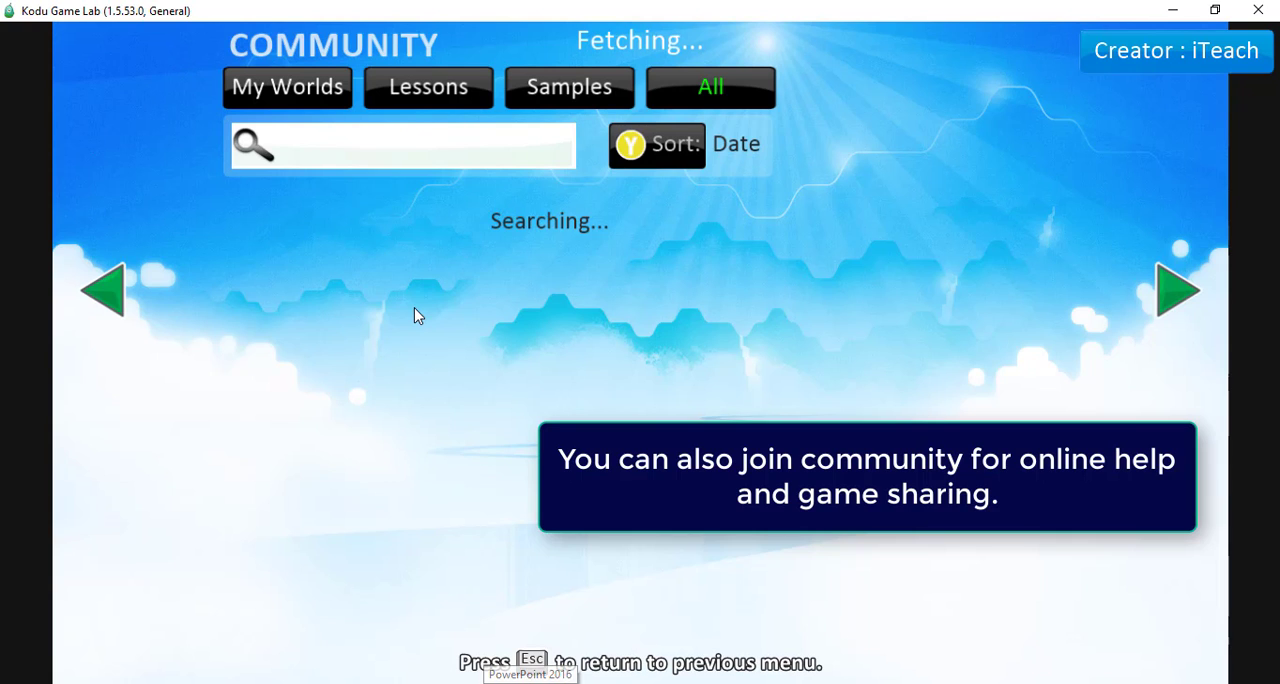
key(Escape)
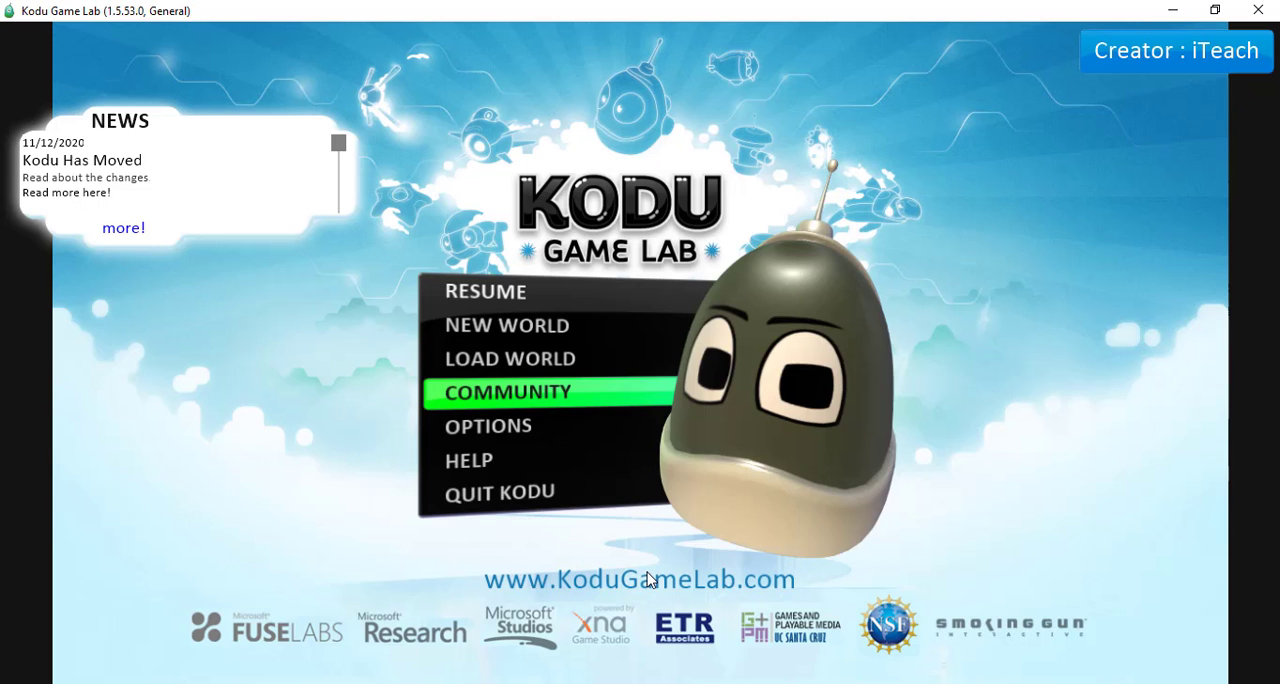
click(500, 434)
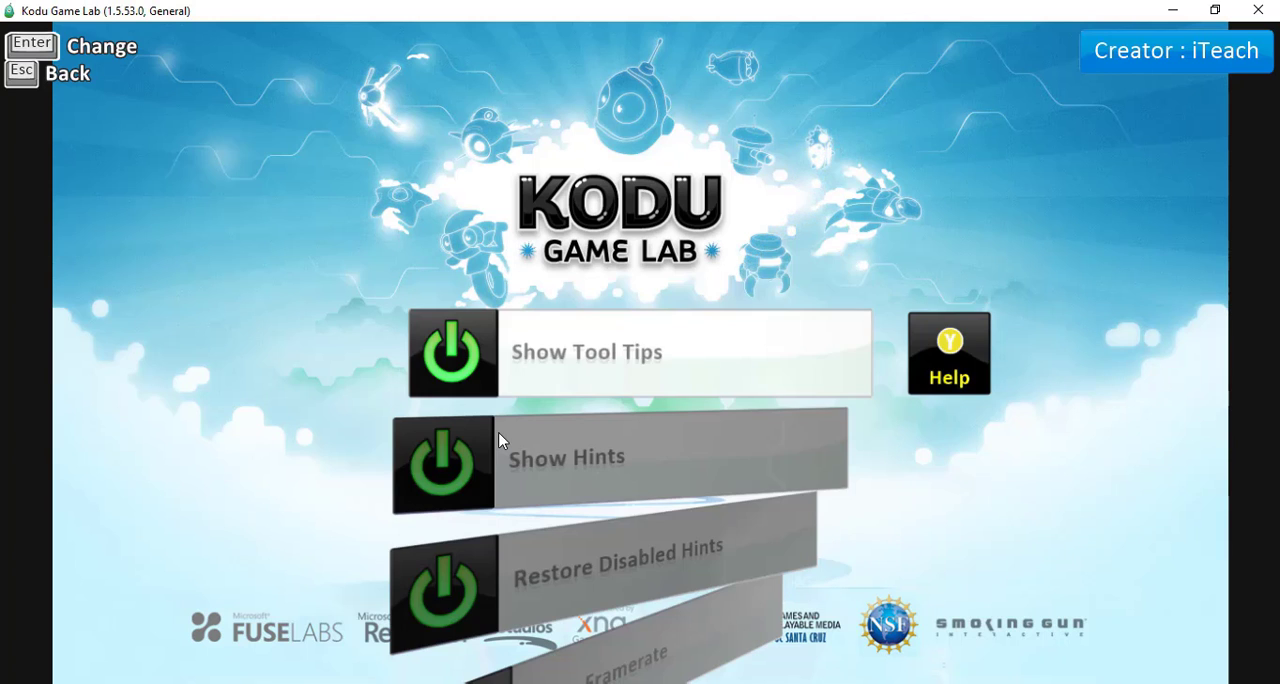
scroll(663, 414, down, 7)
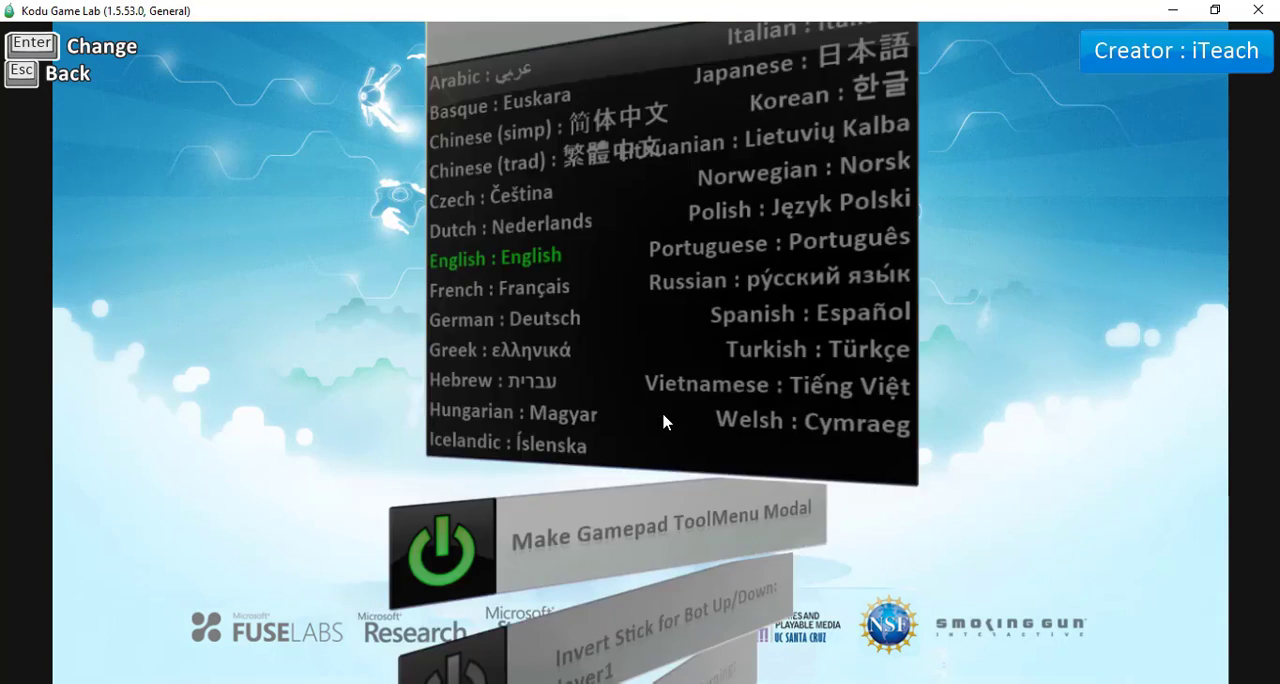
scroll(663, 420, down, 1)
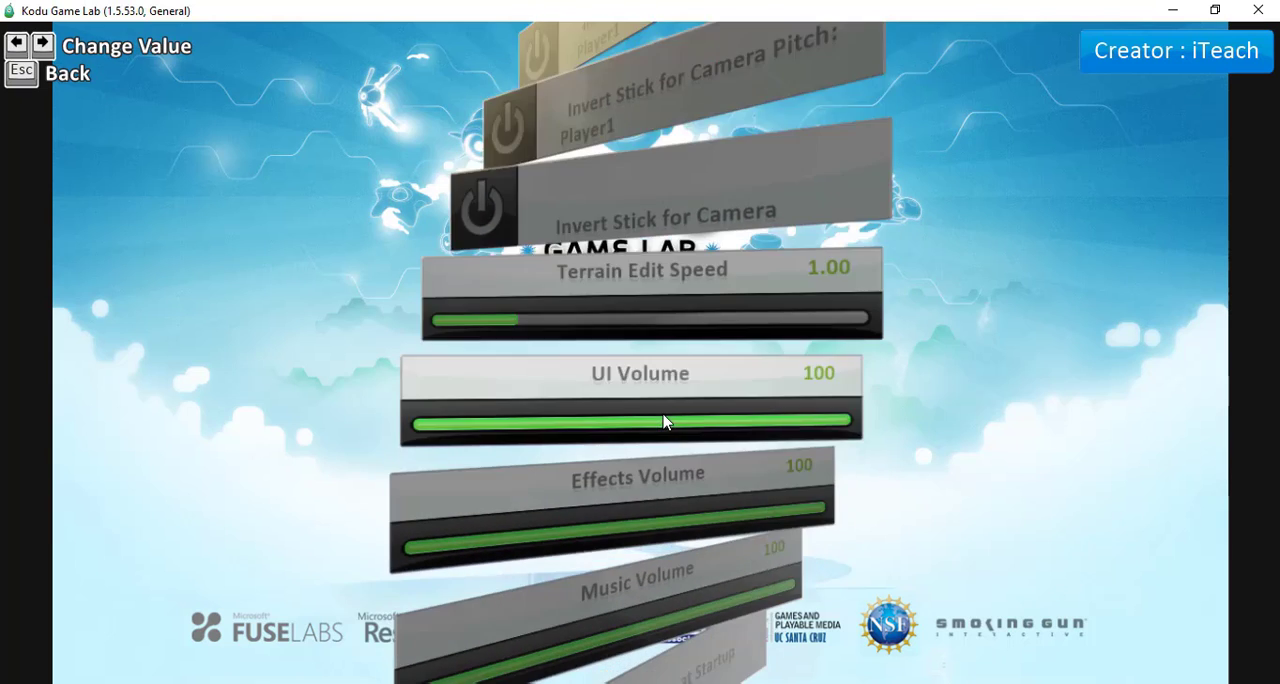
key(Escape)
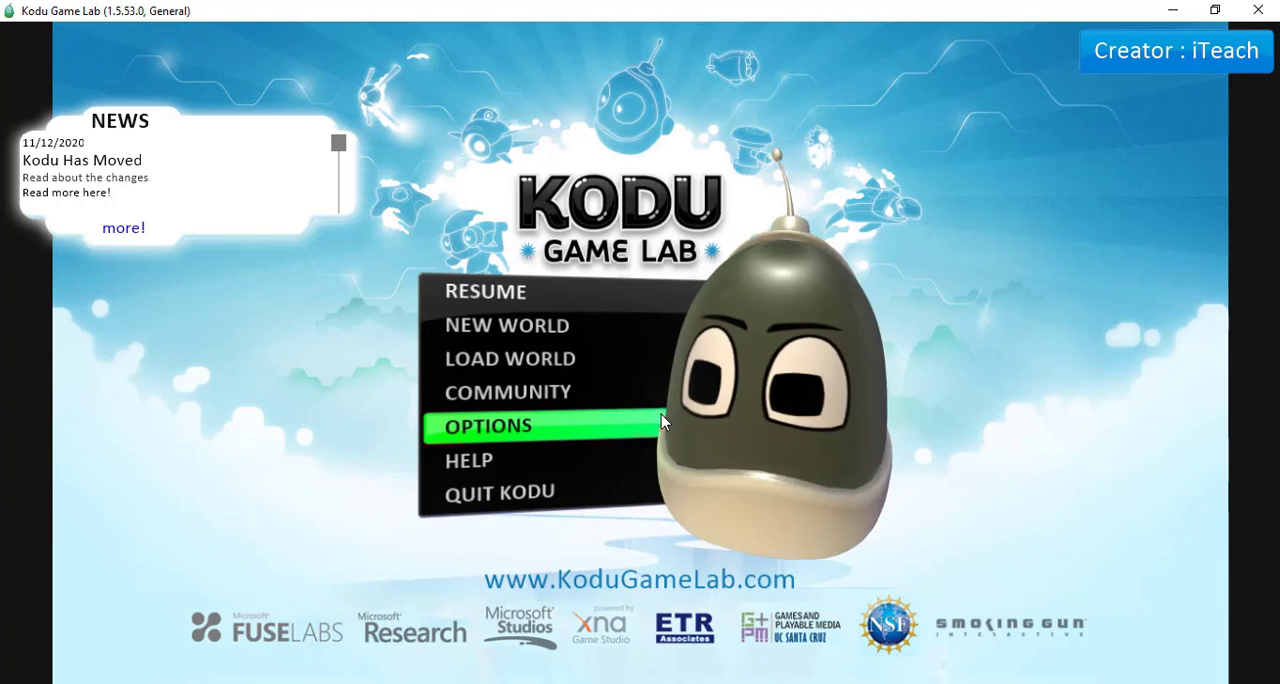
Read the Help pages up to the Tool Palette overview on page 4 and return to the main menu.
click(452, 468)
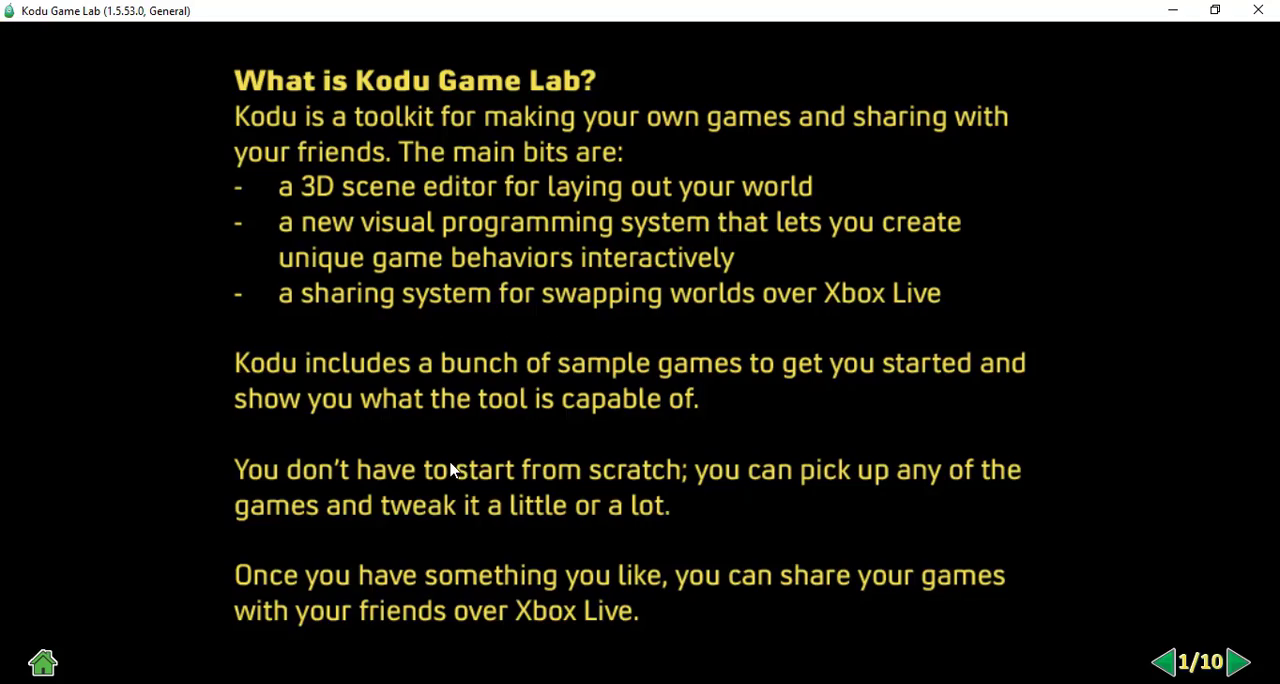
click(1238, 662)
click(1238, 662)
click(1238, 662)
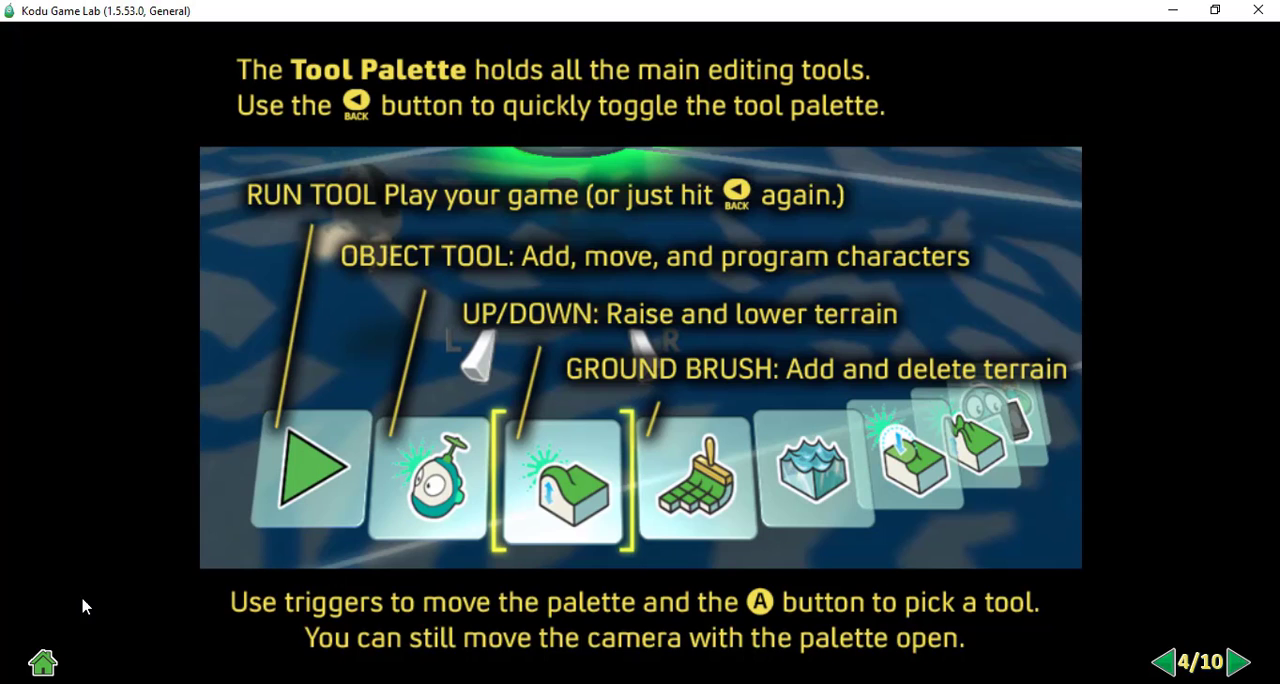
click(42, 664)
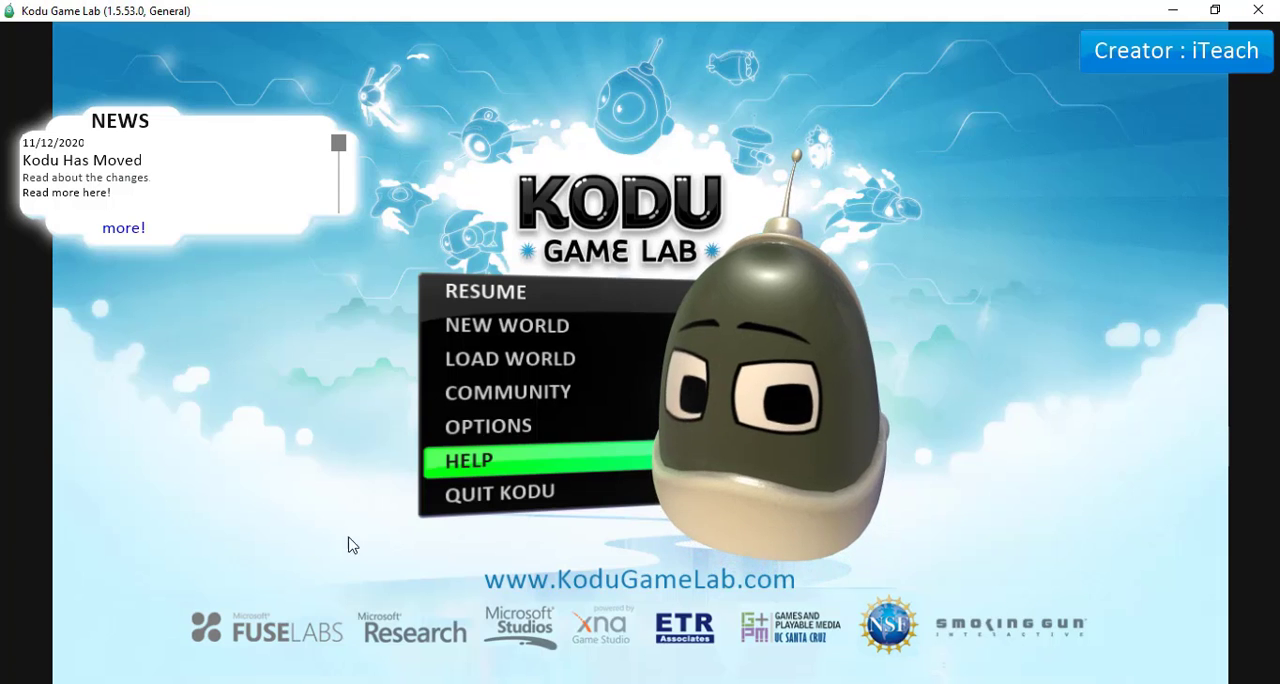
Create a new world from the empty flat grass template.
click(492, 326)
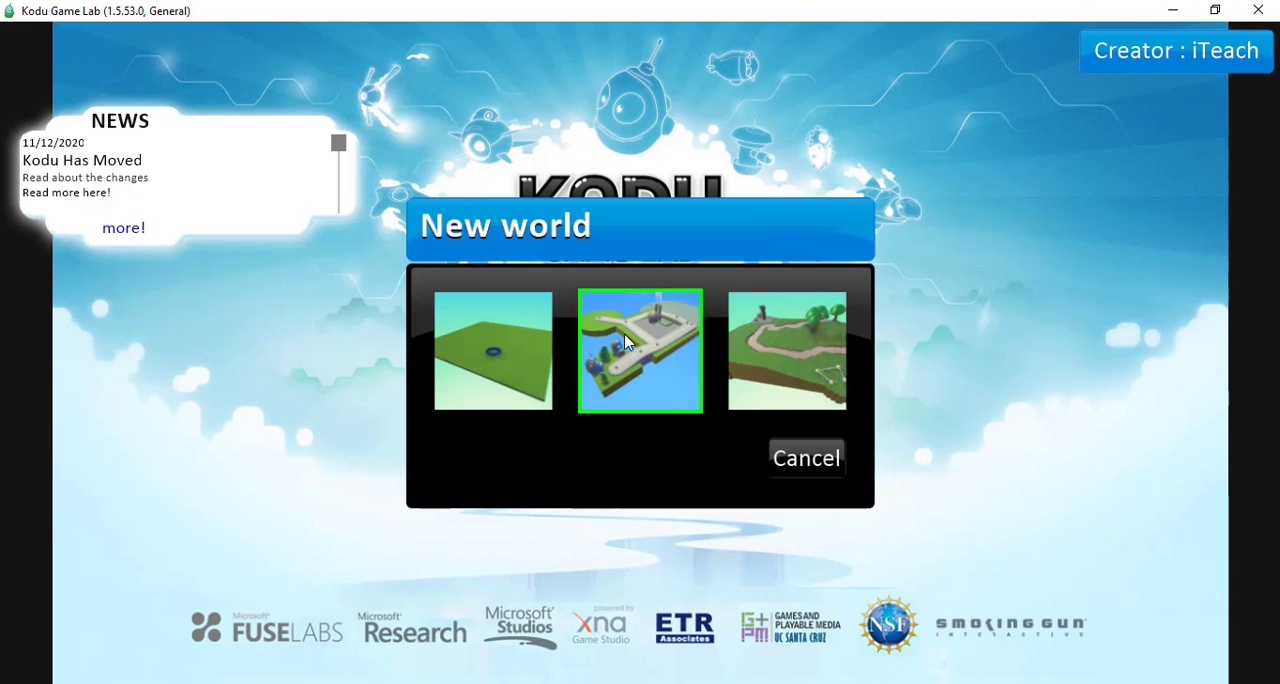
click(482, 371)
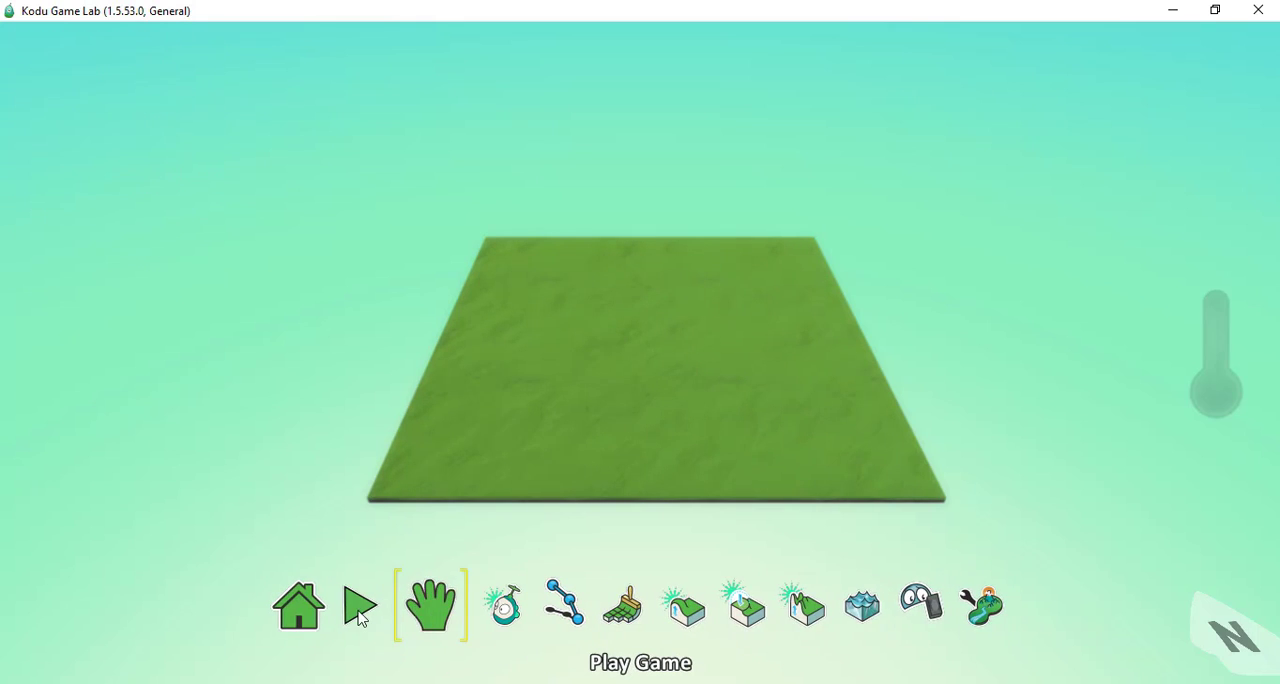
View the Home Menu's commands and return to editing, and test-play the empty world before going back to edit mode.
click(307, 614)
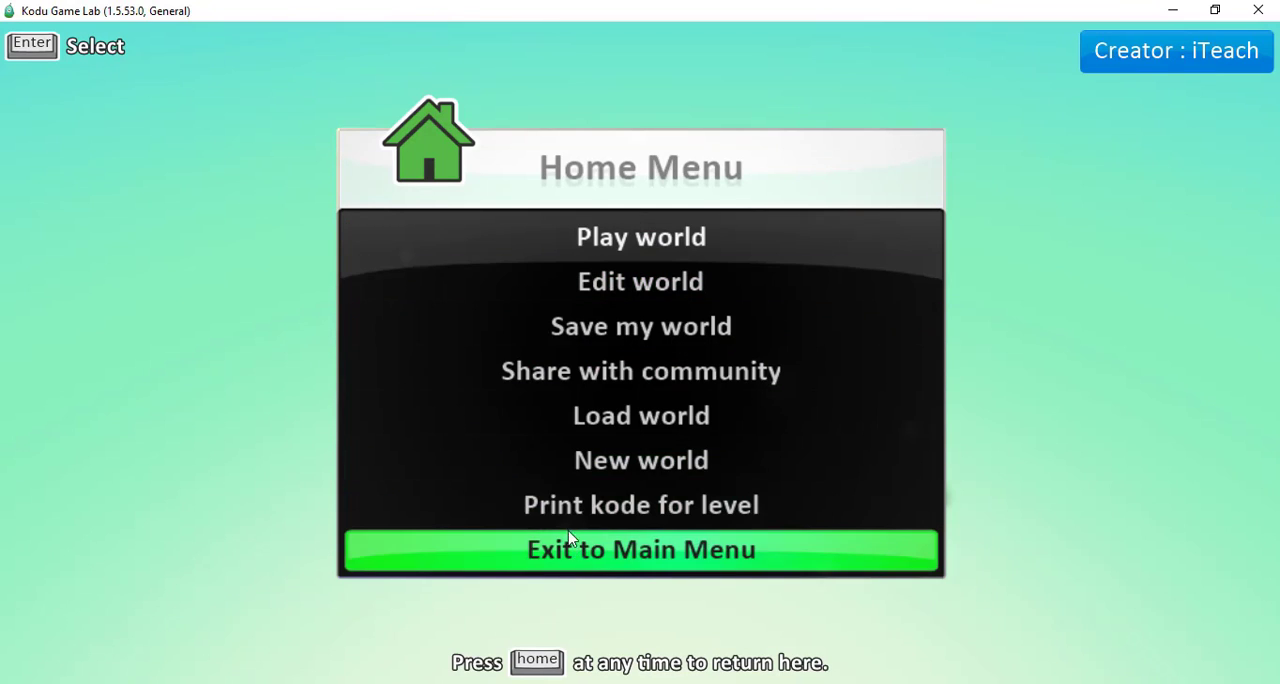
click(620, 280)
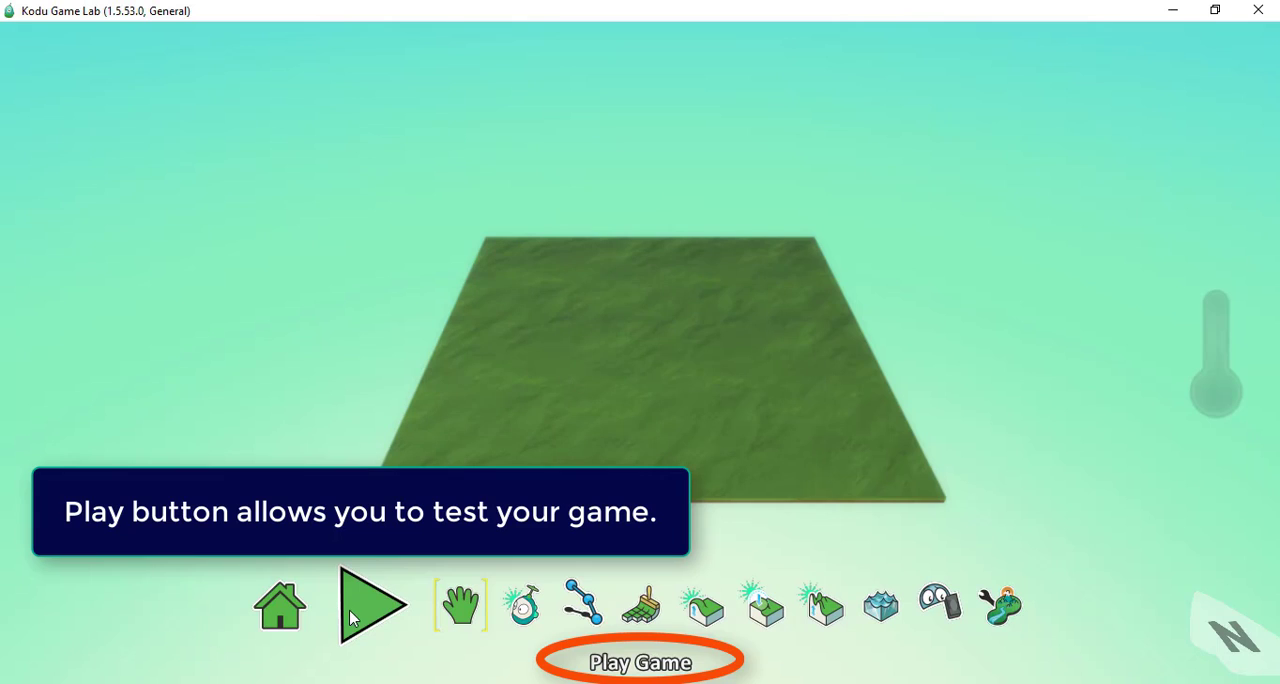
click(350, 618)
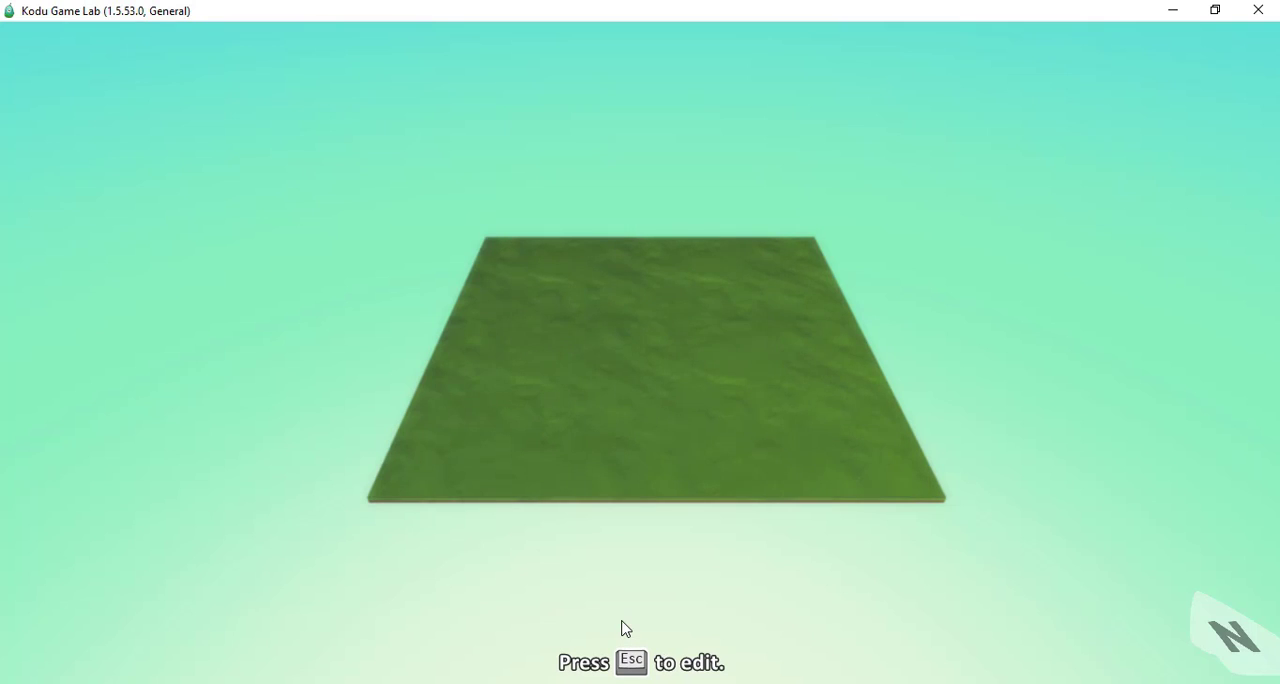
key(Escape)
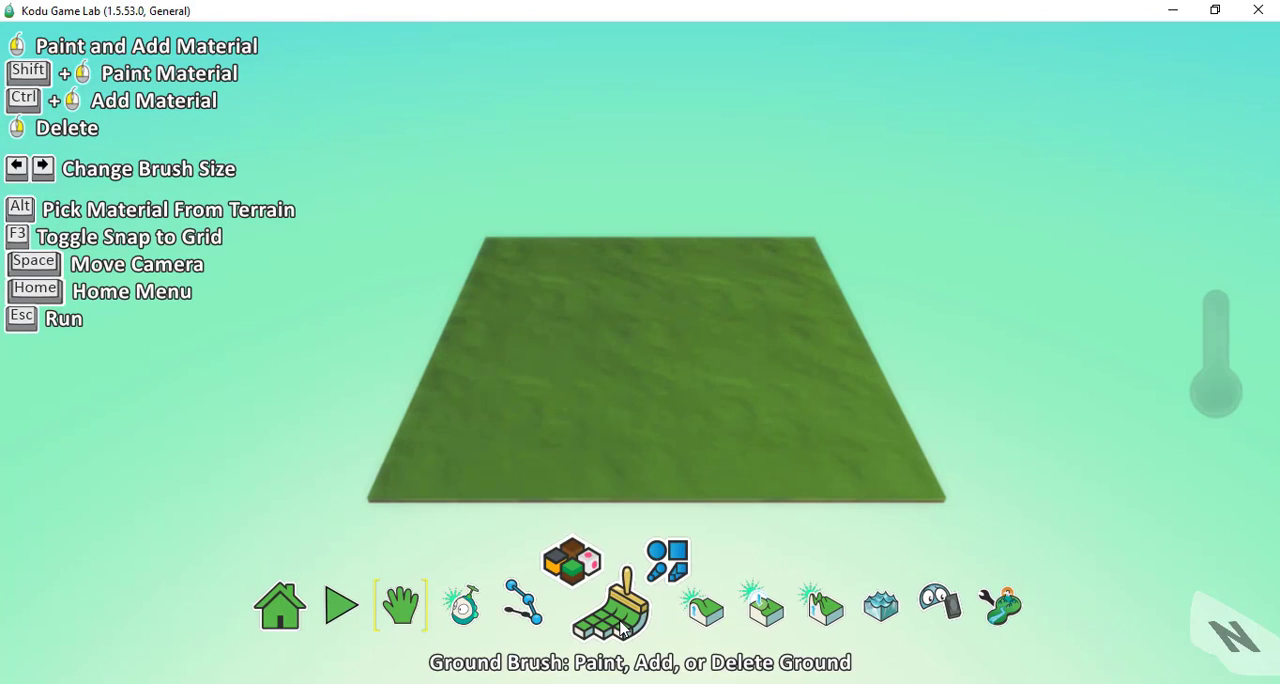
Move the terrain around the view and orbit the camera to a steeper angle using the Move Camera tool.
click(408, 607)
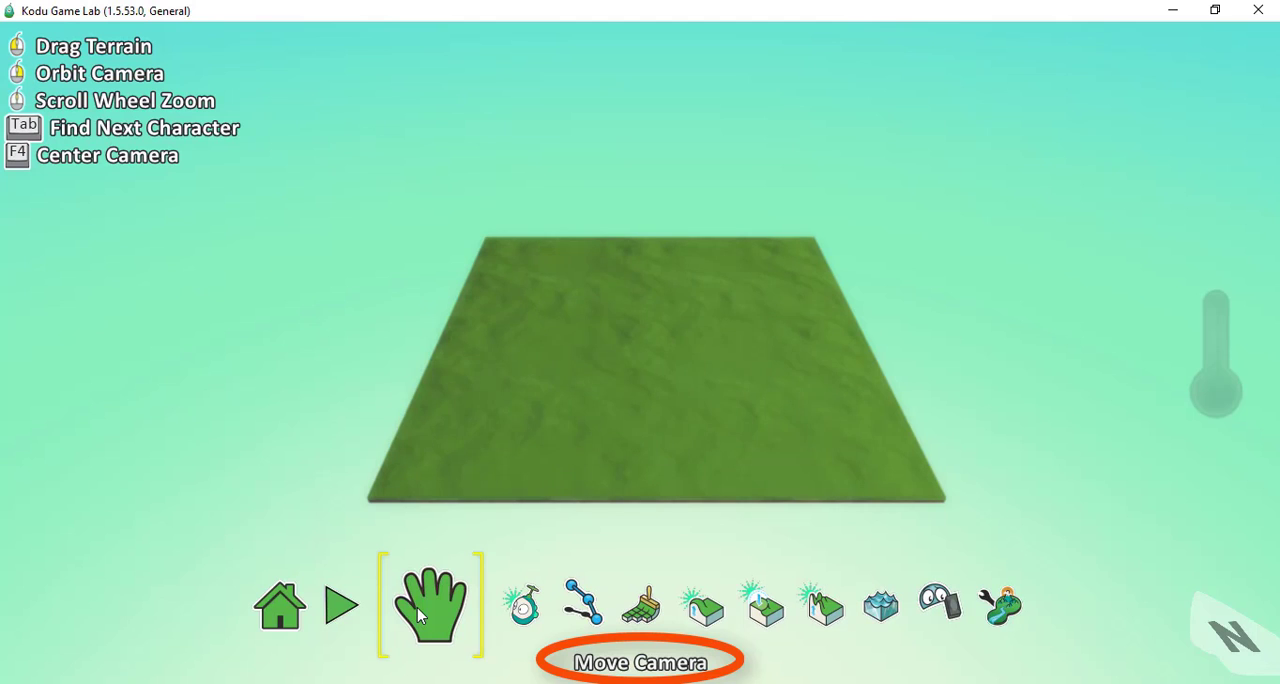
drag(575, 467, 200, 350)
drag(194, 271, 568, 362)
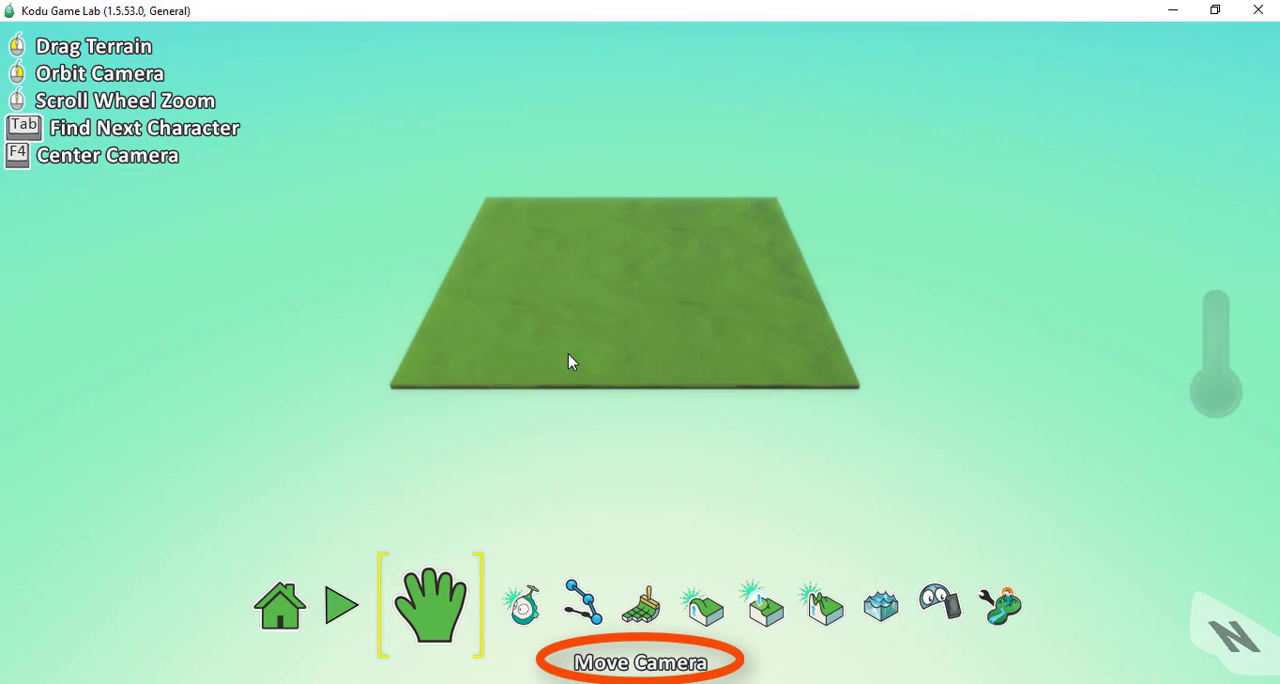
mouse_move(577, 351)
right_down()
mouse_move(577, 275)
mouse_move(580, 323)
mouse_move(537, 322)
mouse_move(457, 286)
mouse_move(480, 269)
mouse_move(480, 240)
mouse_move(344, 222)
mouse_move(274, 246)
mouse_move(225, 294)
mouse_move(223, 237)
mouse_move(263, 329)
mouse_move(500, 383)
mouse_move(580, 418)
mouse_move(677, 375)
mouse_move(758, 310)
mouse_move(900, 231)
mouse_move(981, 243)
mouse_move(780, 298)
mouse_move(694, 275)
mouse_move(594, 286)
mouse_move(563, 340)
mouse_move(585, 358)
mouse_move(566, 360)
mouse_move(588, 357)
right_up()
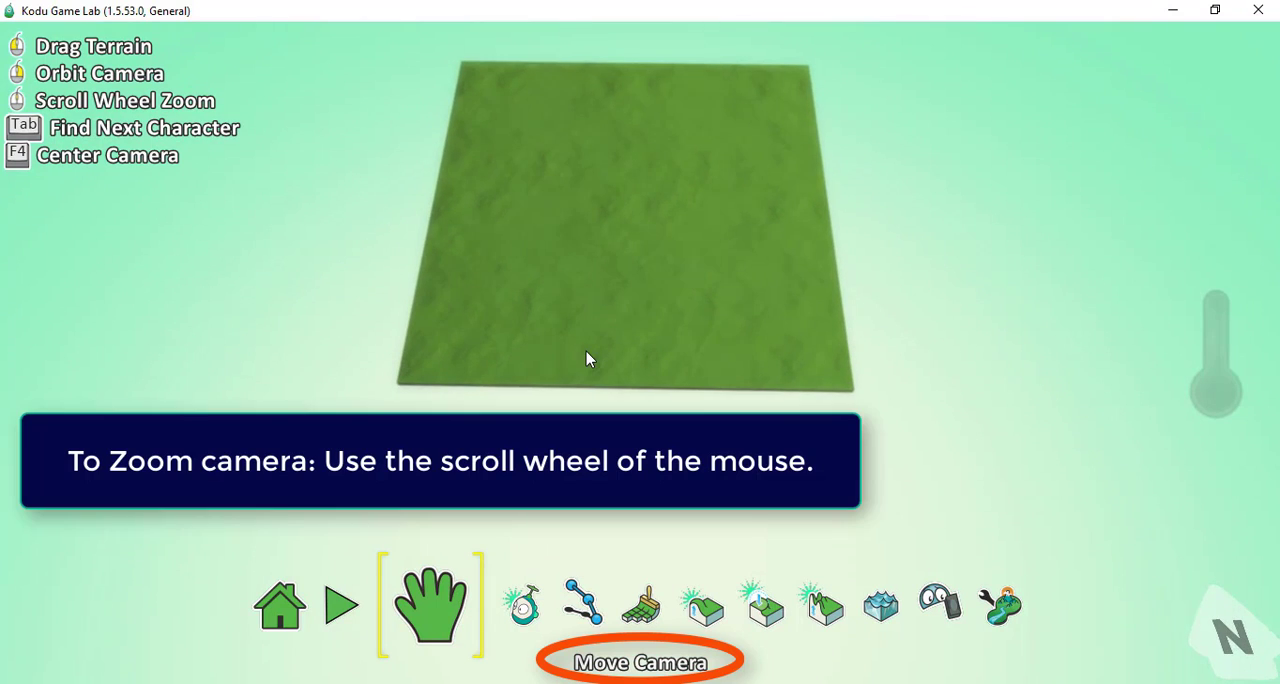
Zoom the camera in and out over the grass terrain, and adjust the terrain's position and viewing angle.
scroll(588, 357, up, 2)
scroll(588, 357, down, 3)
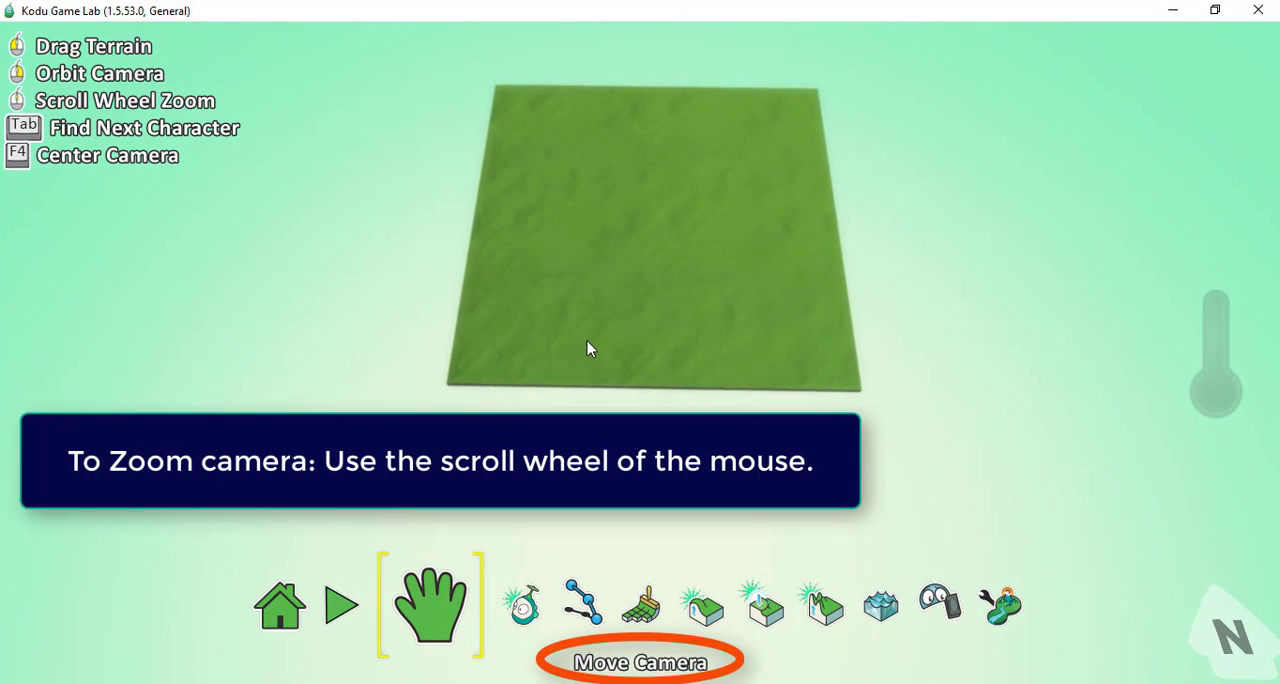
scroll(587, 341, up, 2)
scroll(587, 341, down, 2)
drag(611, 278, 575, 358)
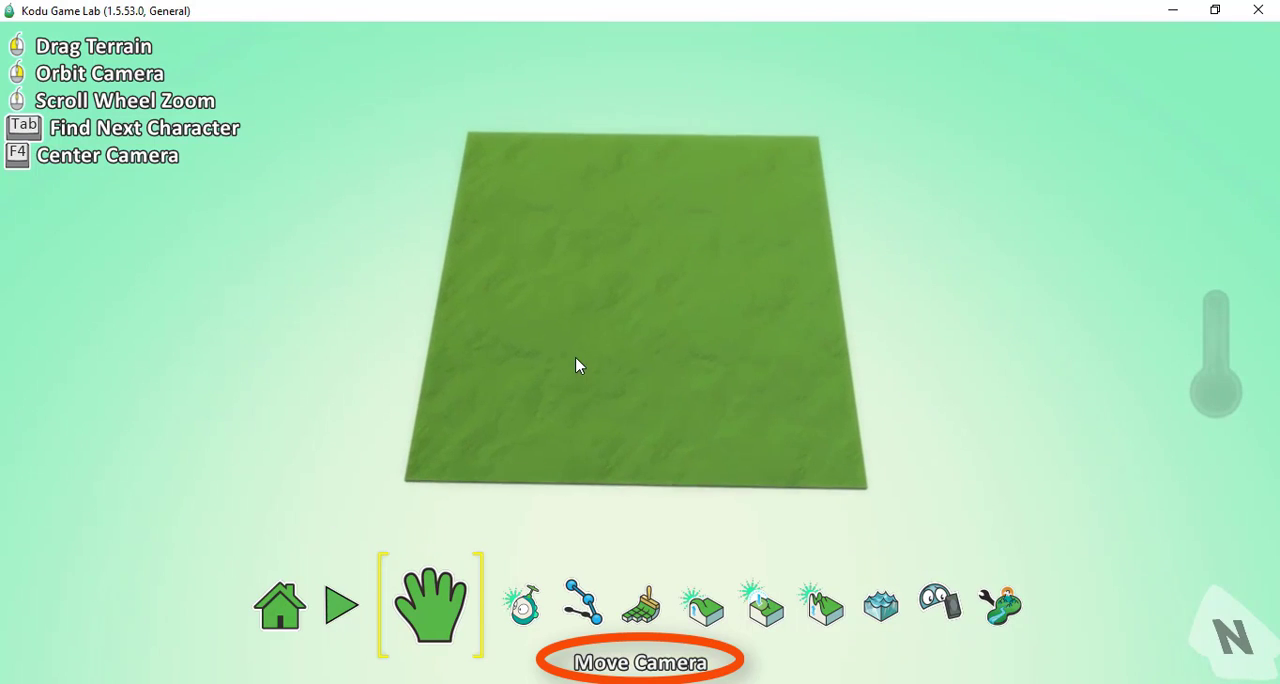
right_drag(708, 412, 708, 432)
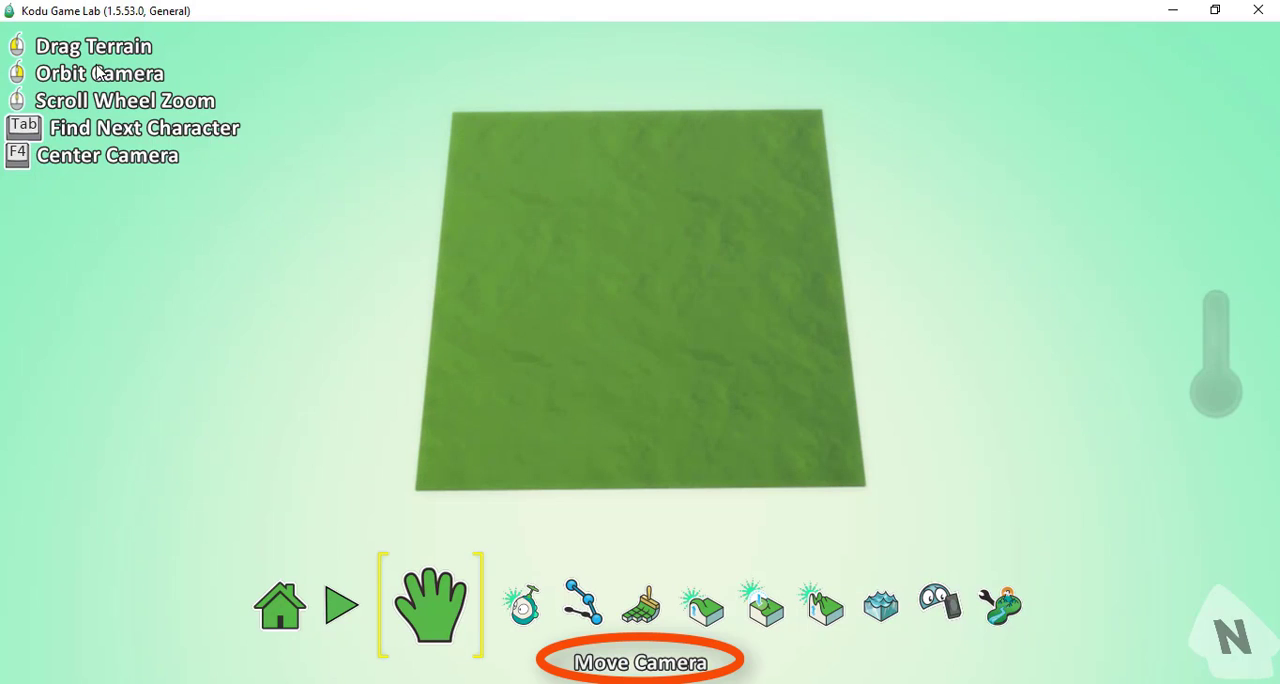
scroll(691, 395, up, 2)
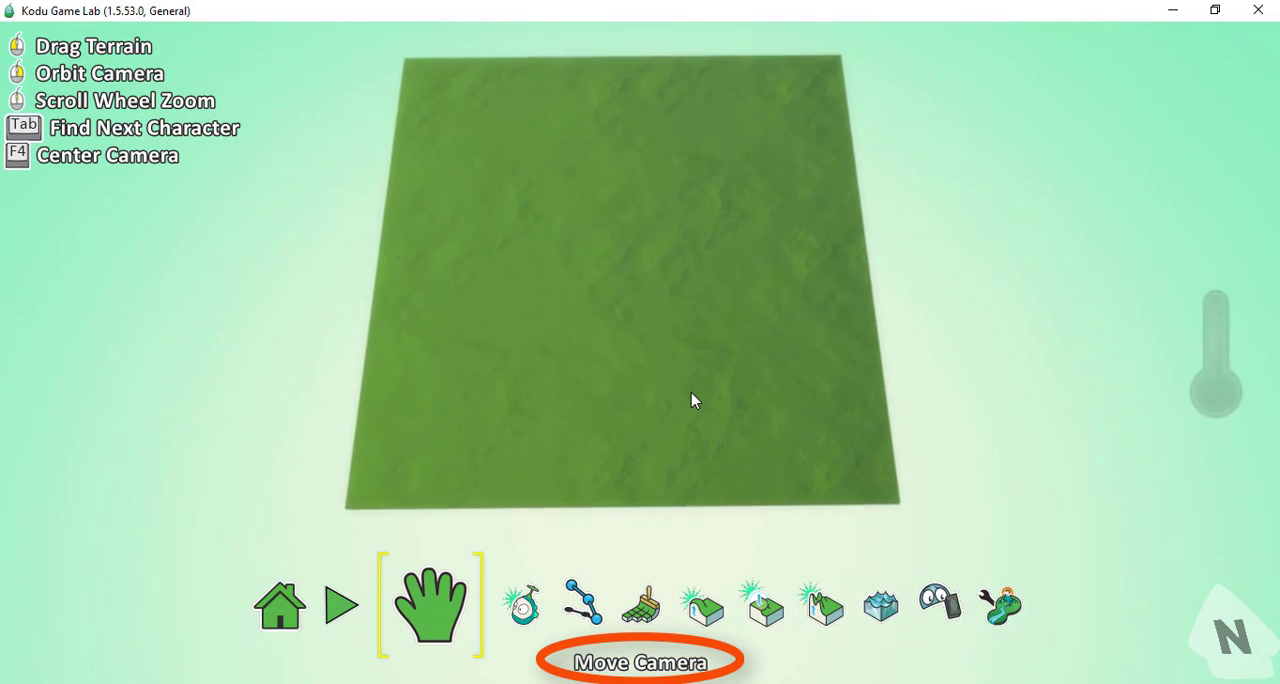
scroll(691, 395, down, 4)
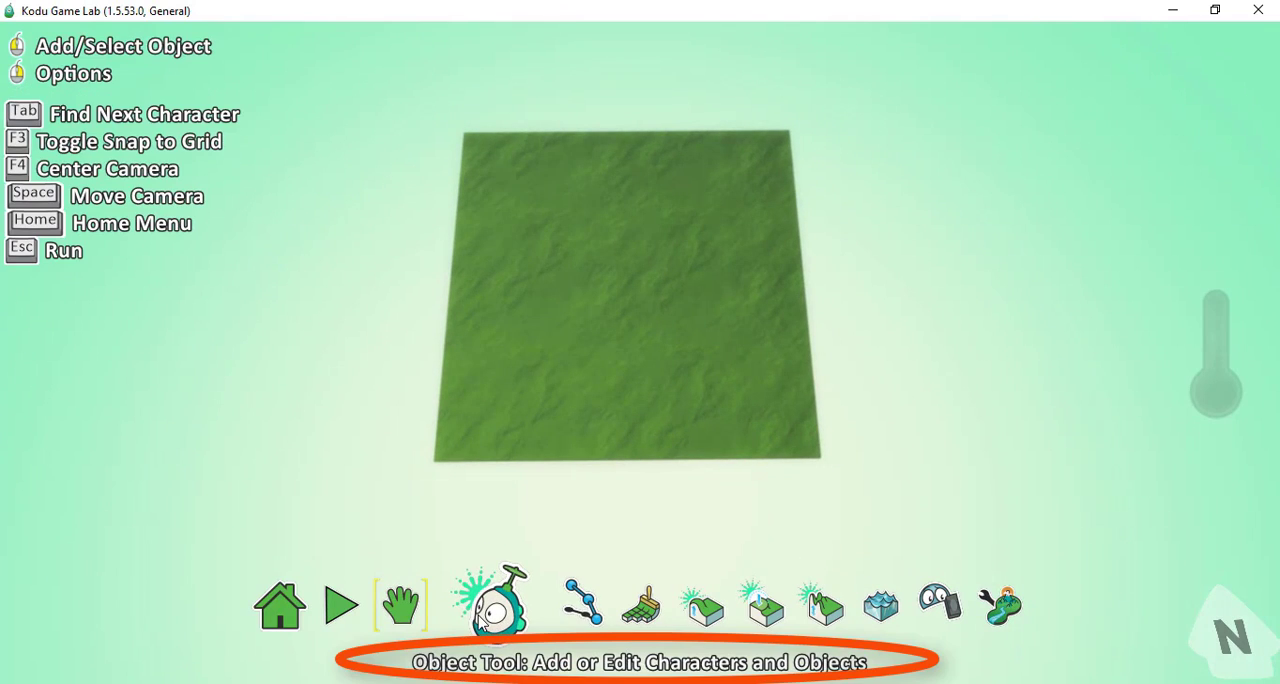
Browse the Object Tool's underwater objects and the character group containing saucer and octopus, and close the selection without adding anything.
click(481, 617)
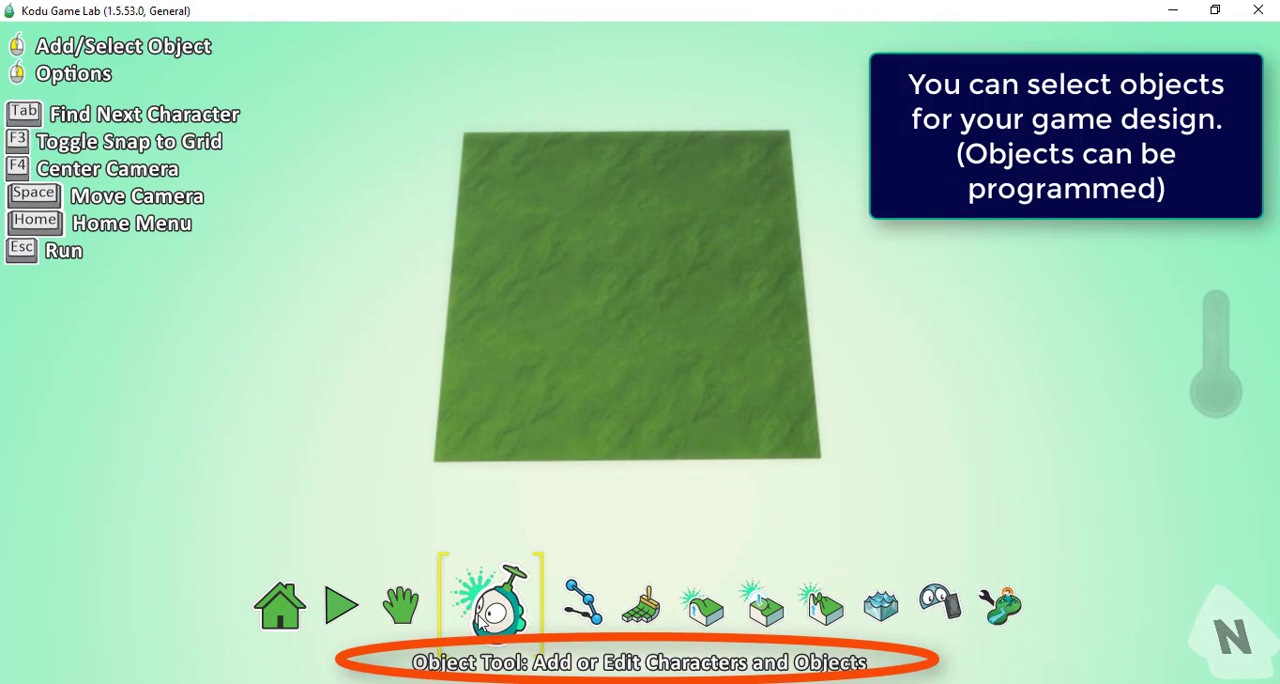
click(549, 379)
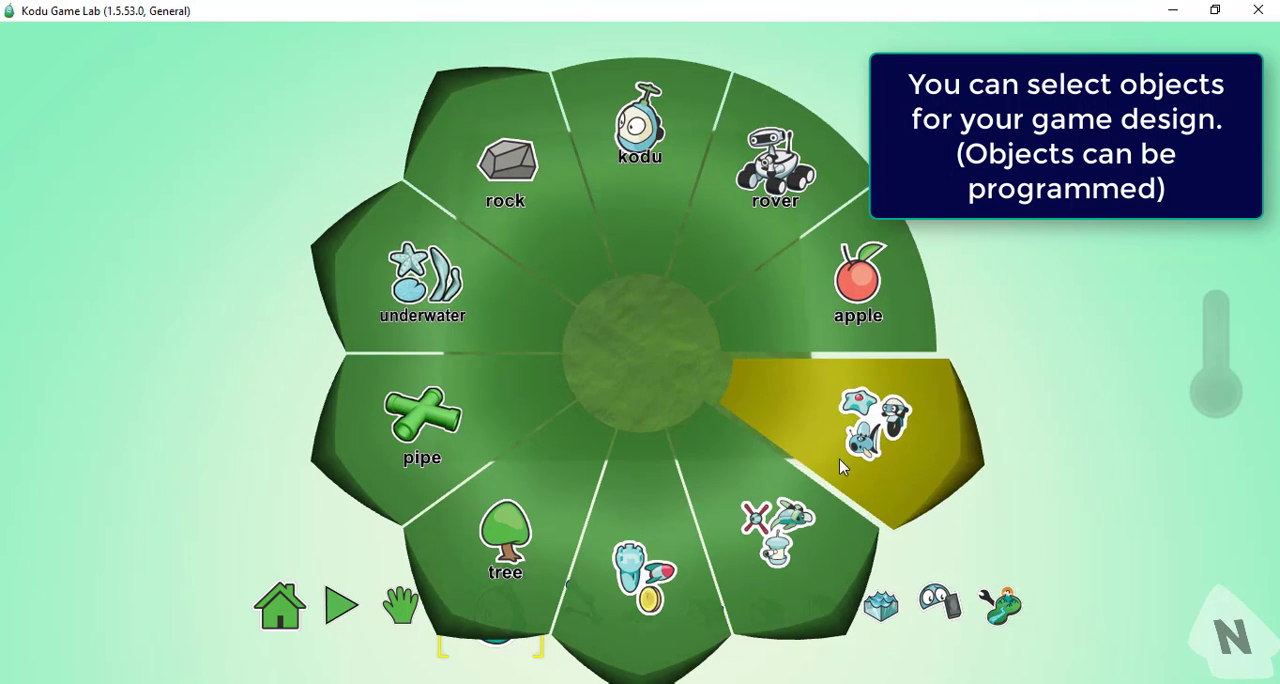
click(421, 344)
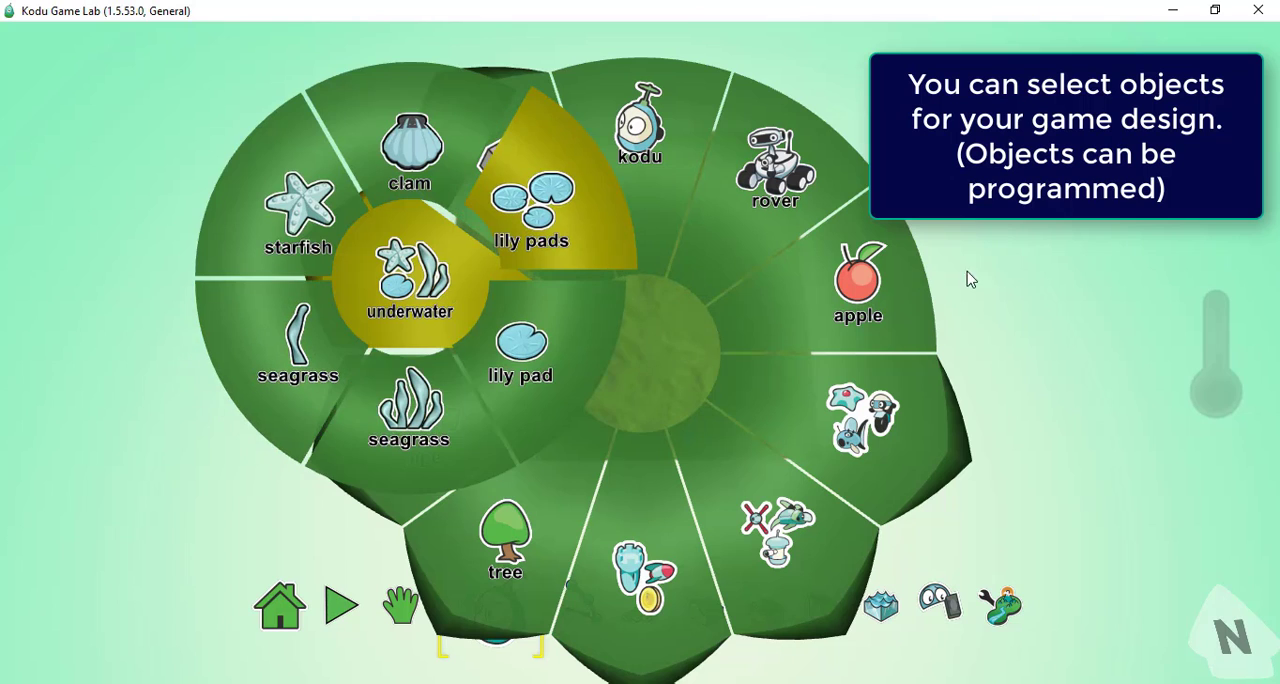
click(862, 420)
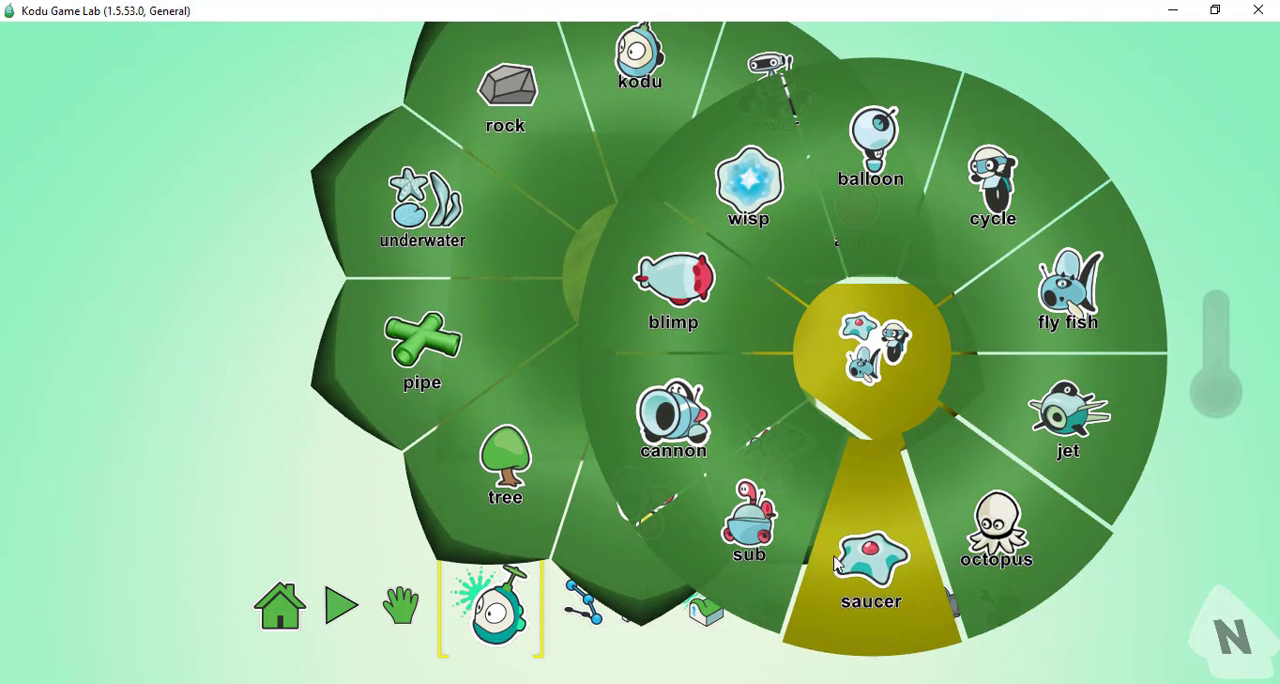
click(188, 371)
click(188, 371)
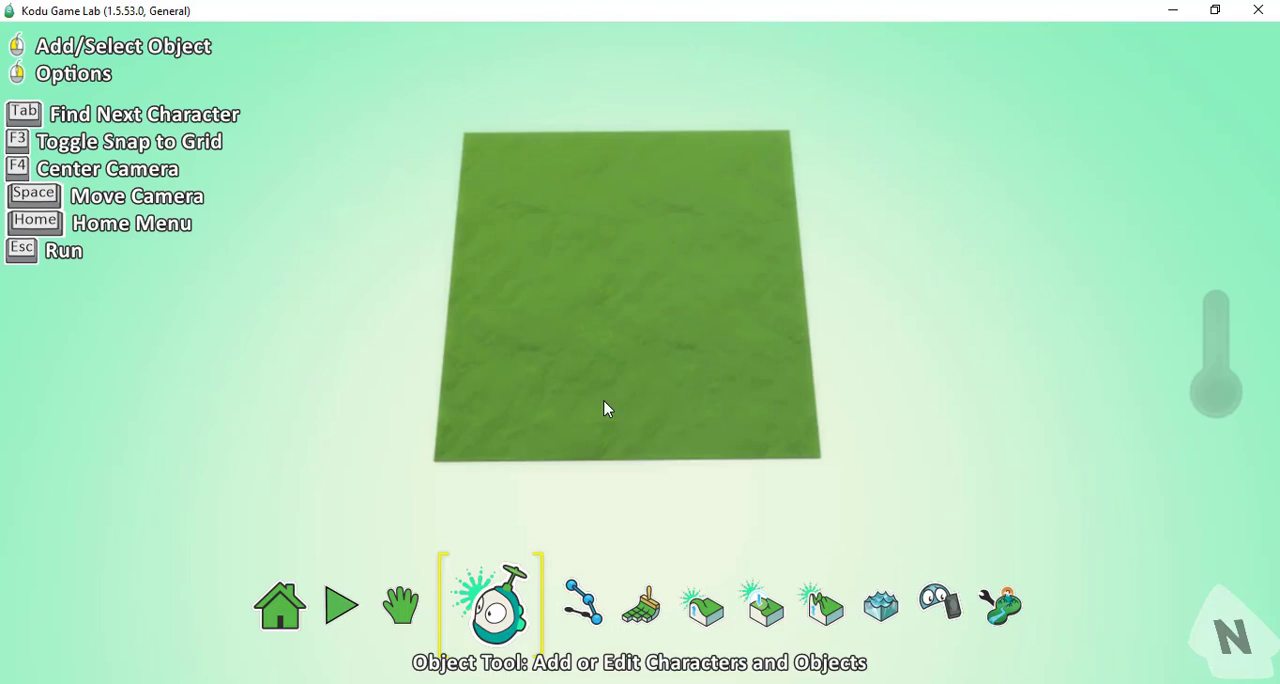
Draw a closed five-pointed star path on the grass terrain with the Path Tool.
click(574, 608)
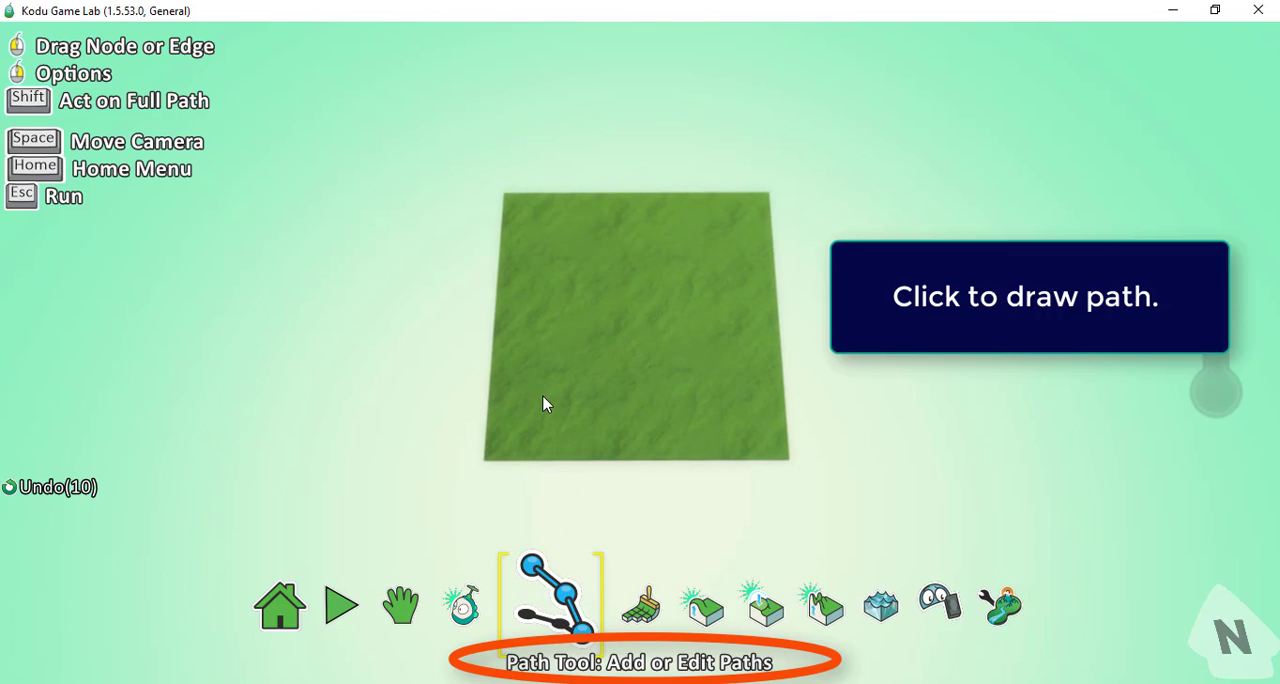
drag(545, 403, 675, 289)
click(623, 235)
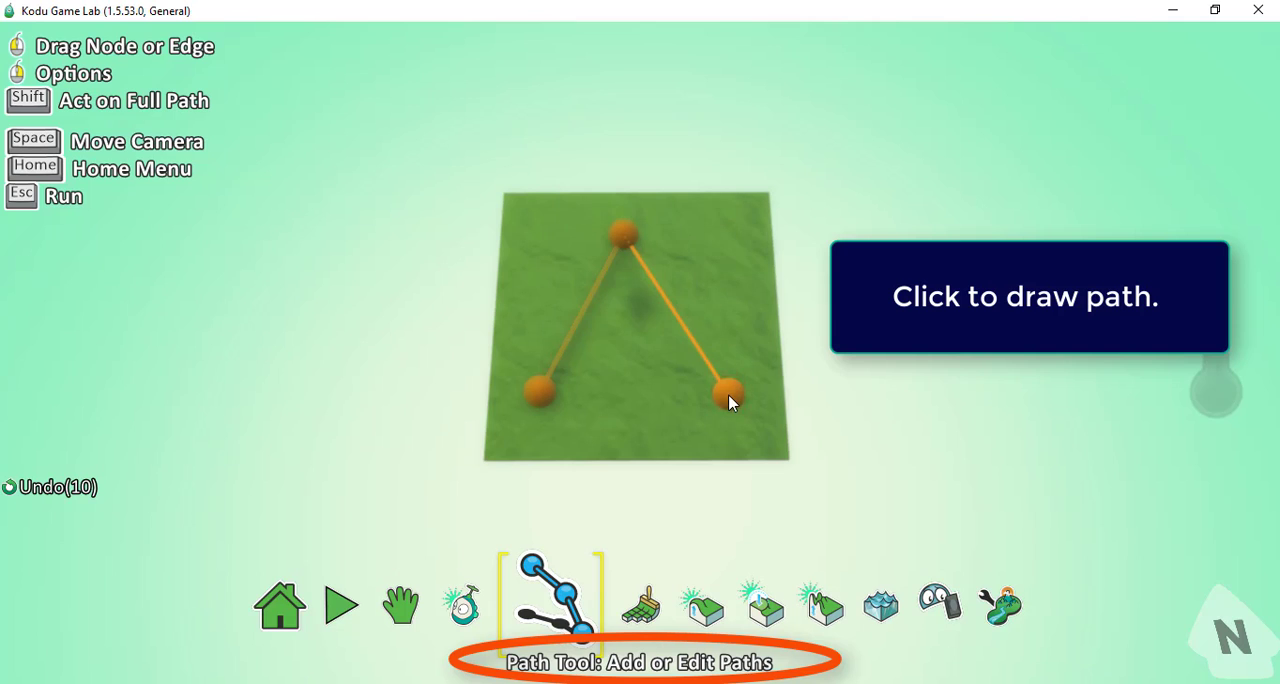
drag(728, 393, 530, 272)
click(530, 272)
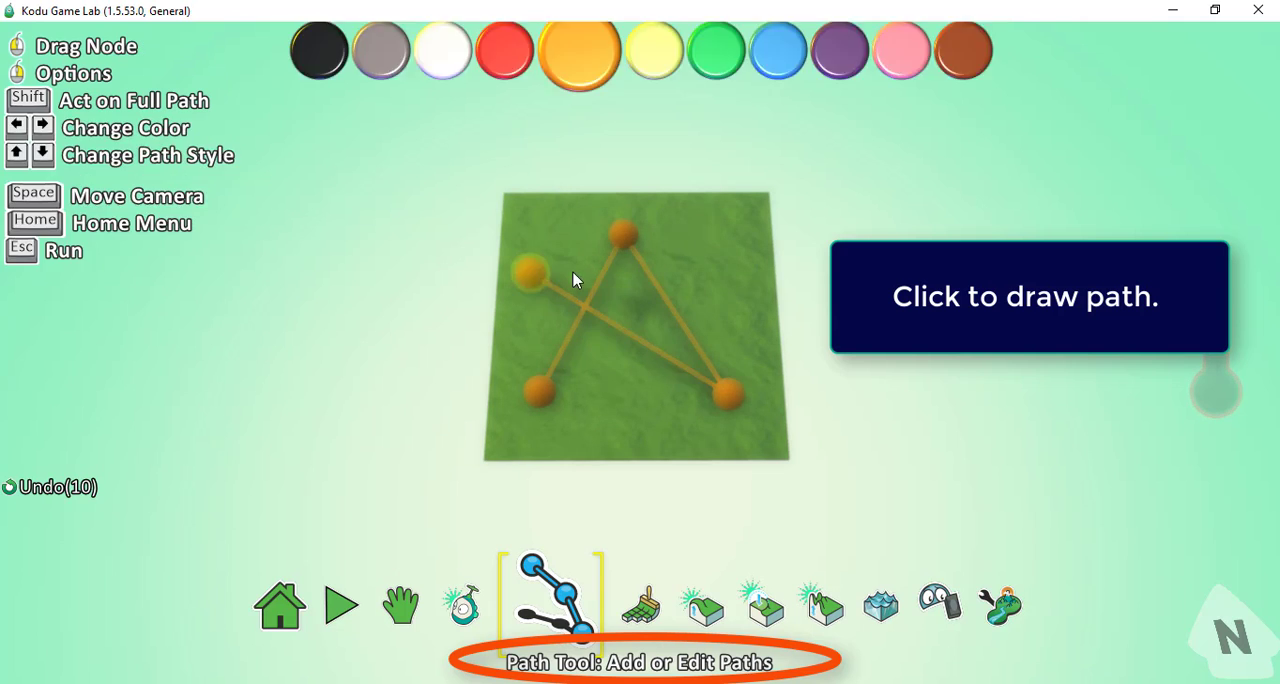
click(730, 272)
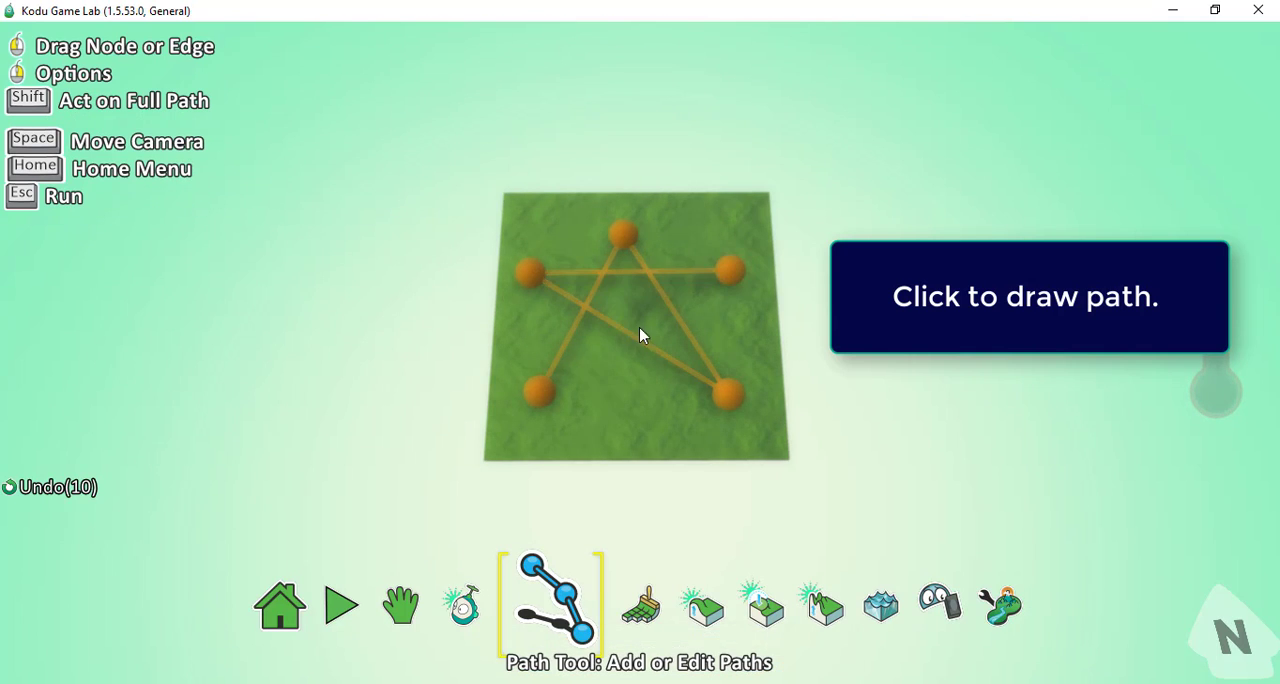
click(545, 390)
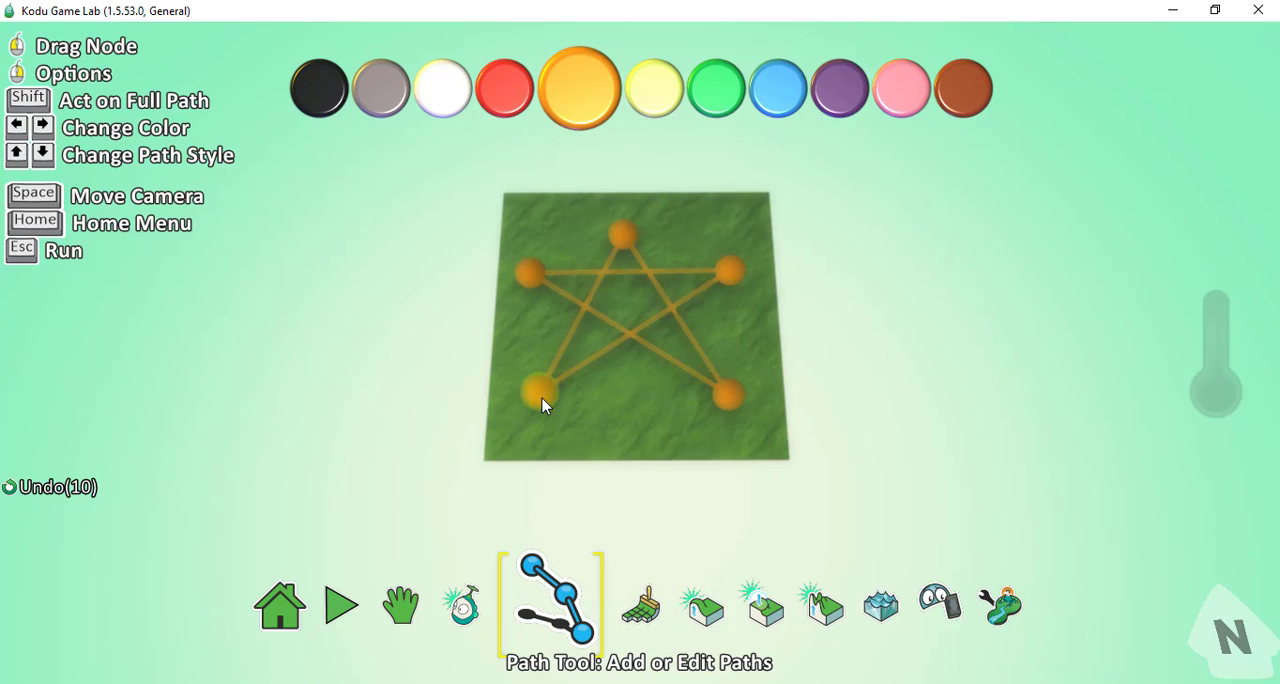
Delete all five nodes of the star path one by one, clearing the terrain.
right_click(542, 393)
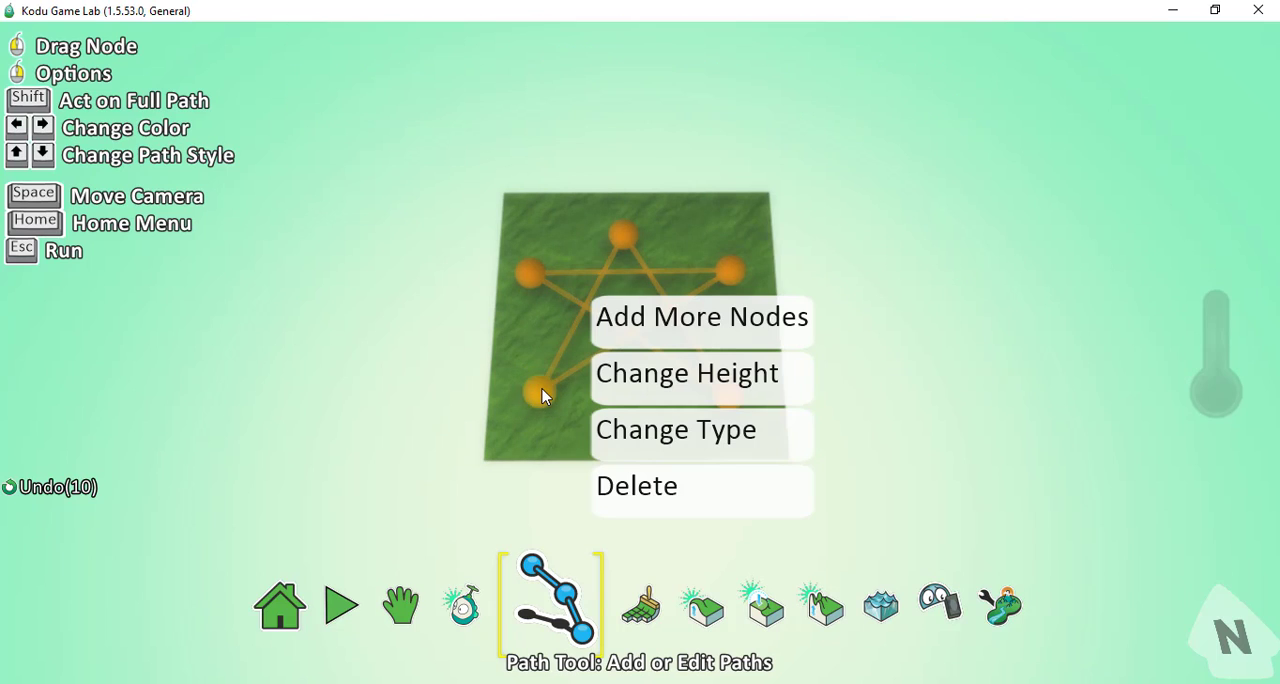
click(622, 489)
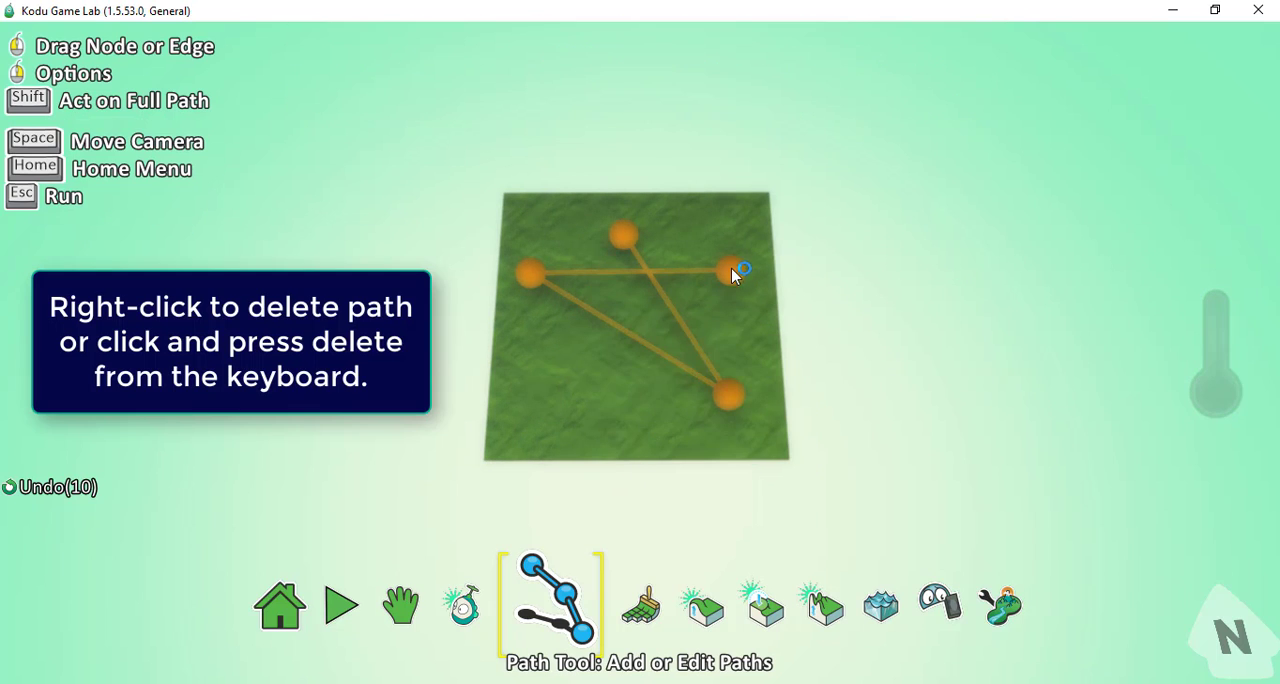
right_click(732, 273)
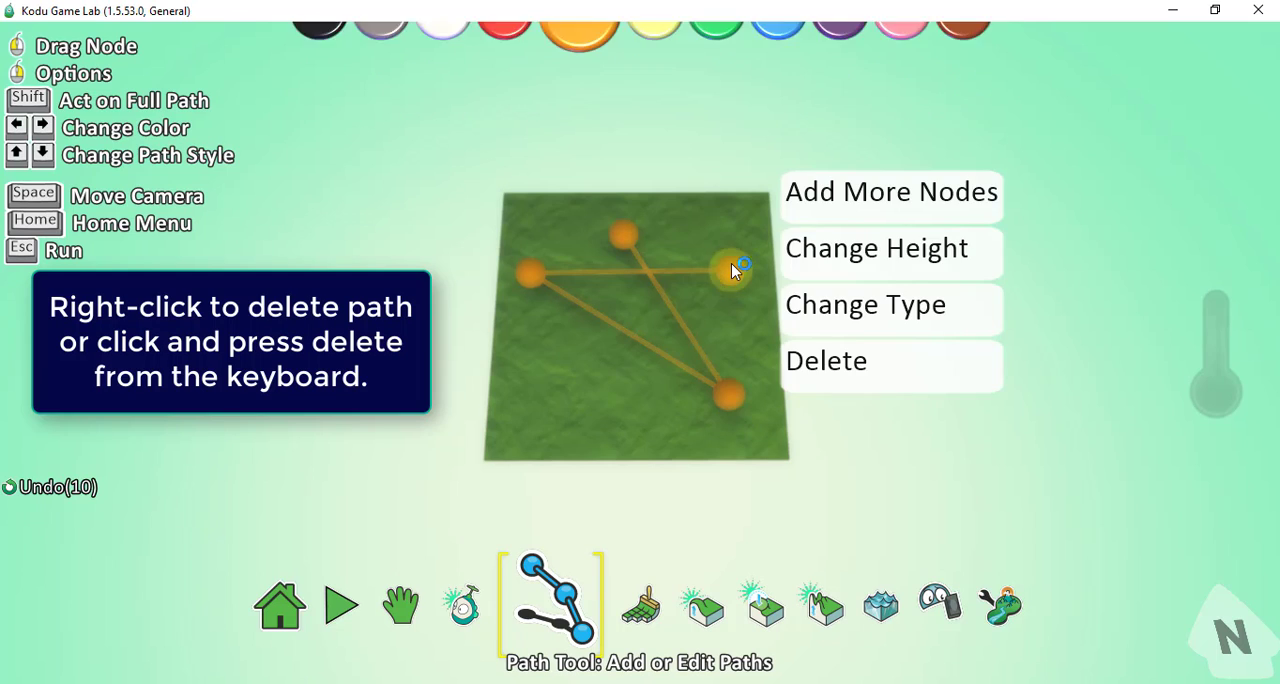
click(800, 366)
mouse_move(733, 403)
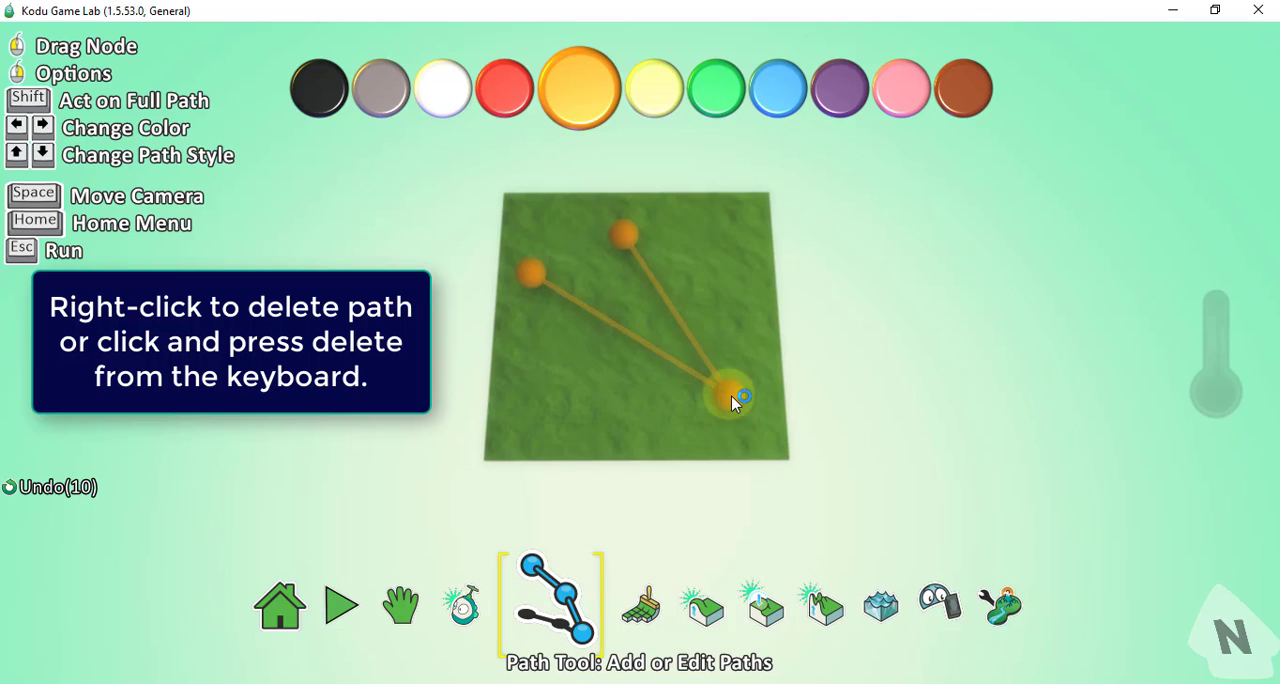
key(Delete)
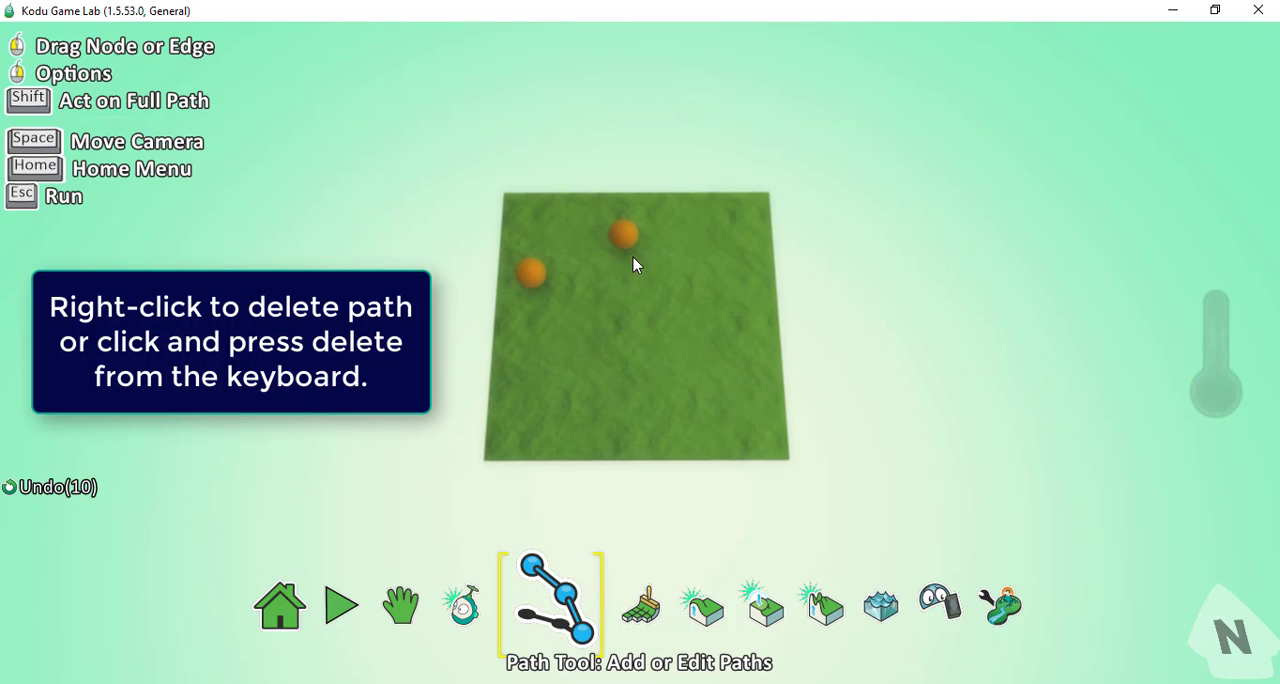
mouse_move(629, 241)
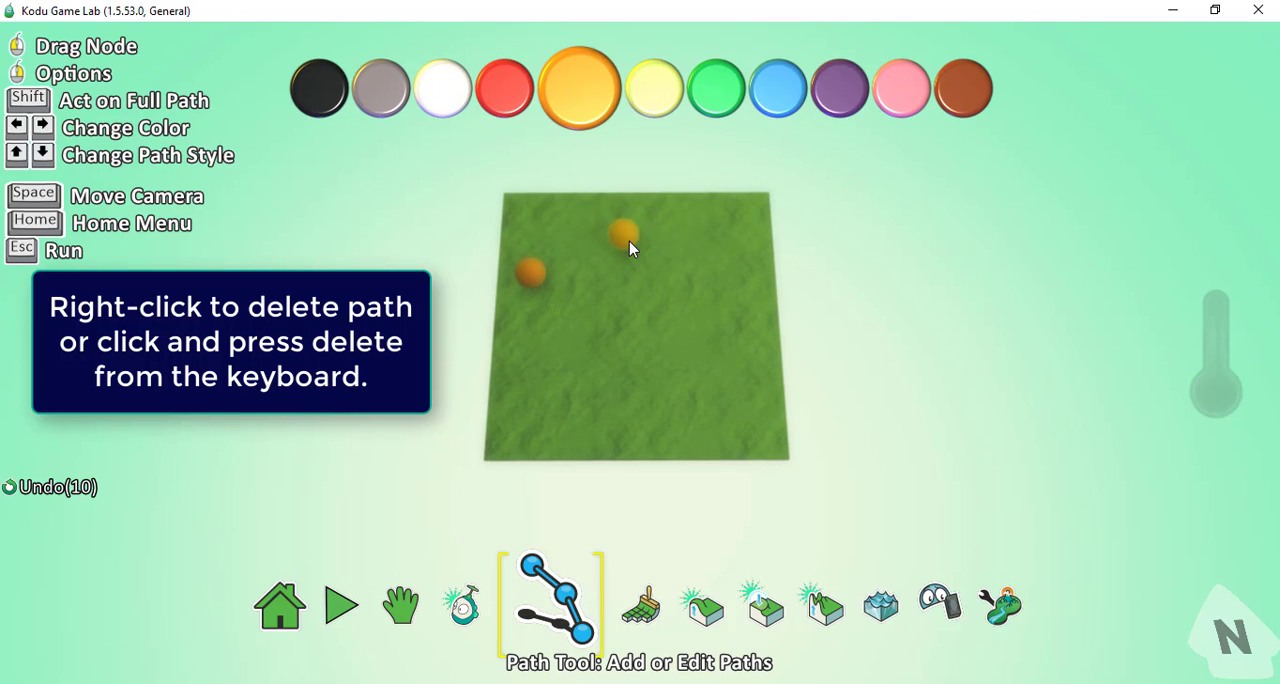
key(Delete)
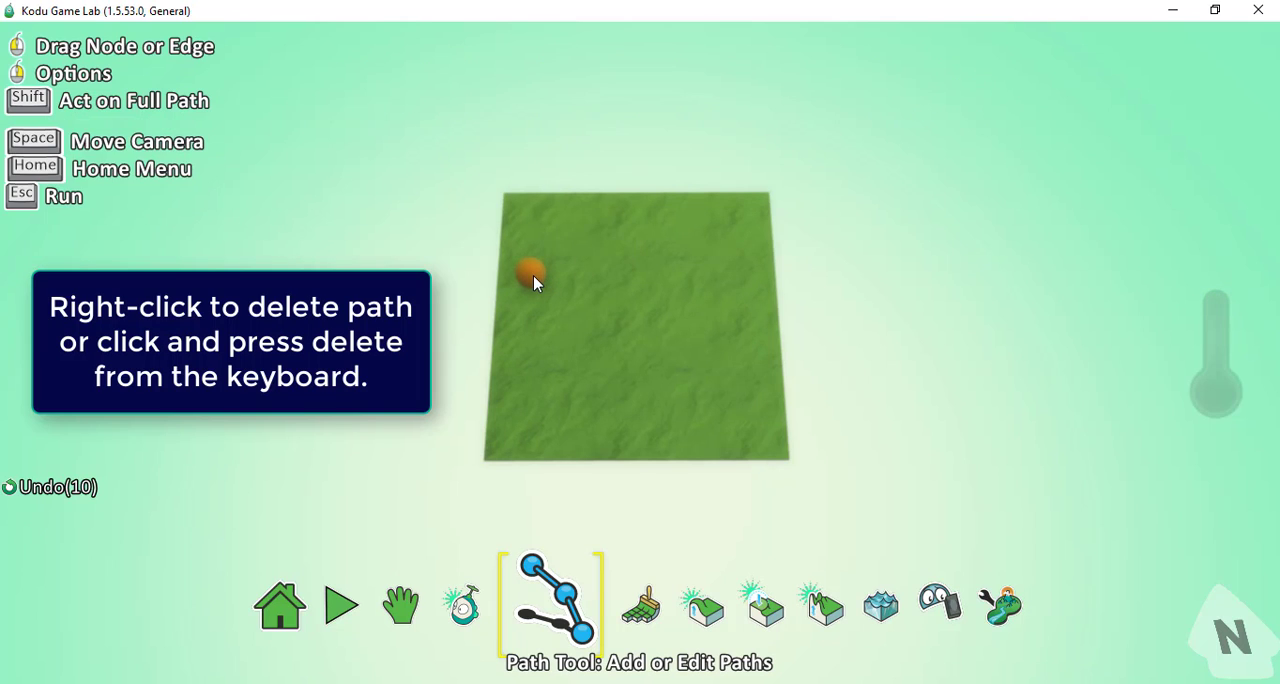
mouse_move(532, 275)
key(Delete)
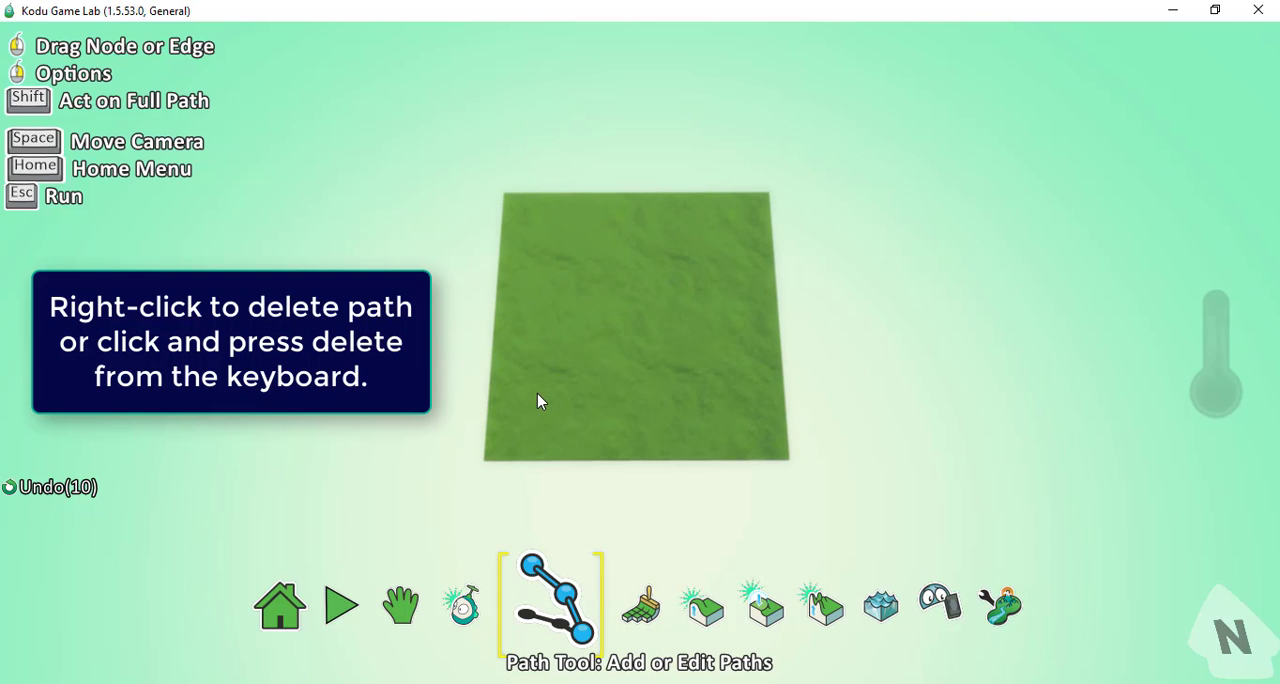
Draw a closed square path with four corner nodes on the terrain, and end it without the extra segment.
mouse_move(537, 401)
mouse_down()
mouse_move(532, 242)
mouse_move(678, 230)
mouse_move(723, 320)
mouse_move(704, 389)
mouse_move(643, 400)
mouse_move(529, 384)
mouse_move(529, 395)
mouse_up()
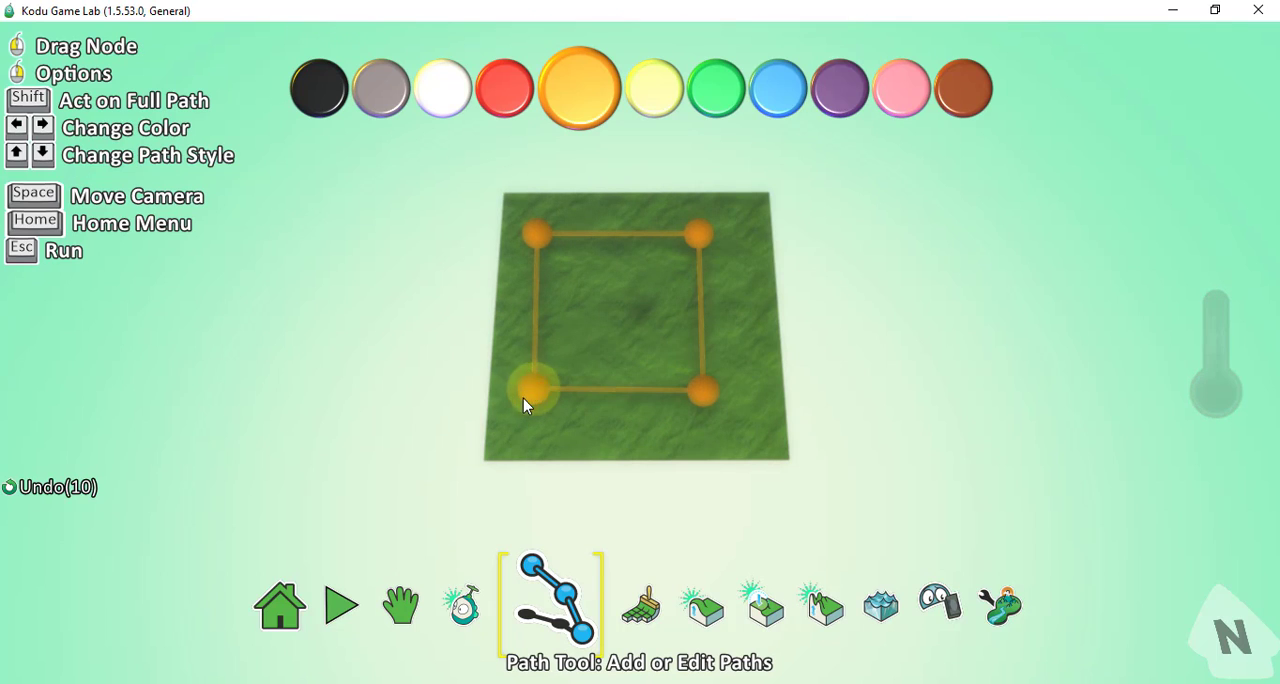
drag(523, 398, 535, 456)
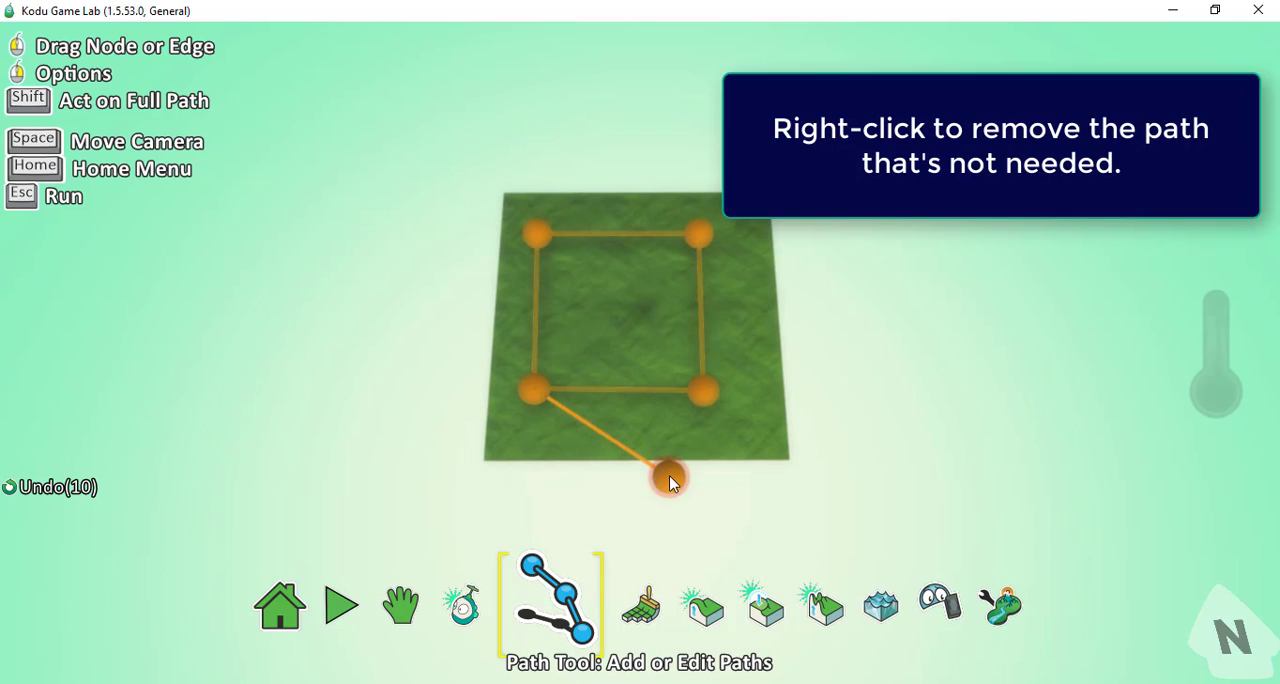
right_click(669, 476)
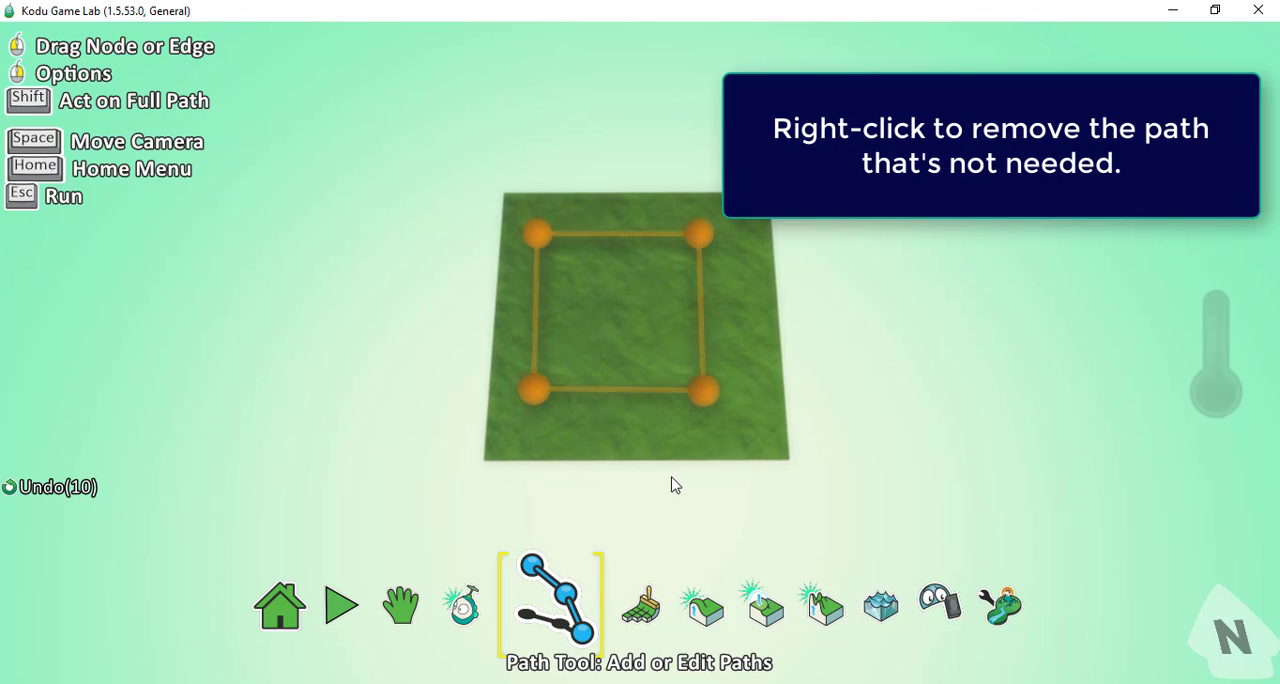
Add a Kodu character with the Object Tool, place it on the square path's near-left corner node, and open its program.
click(474, 626)
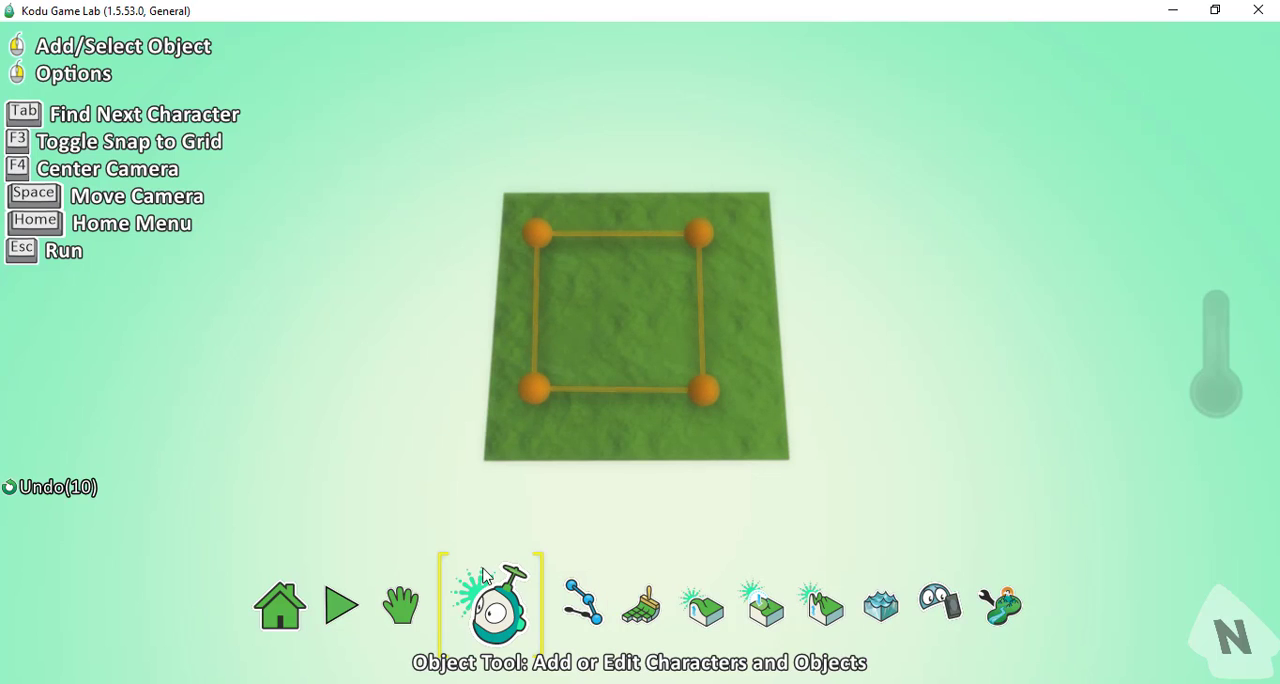
click(479, 512)
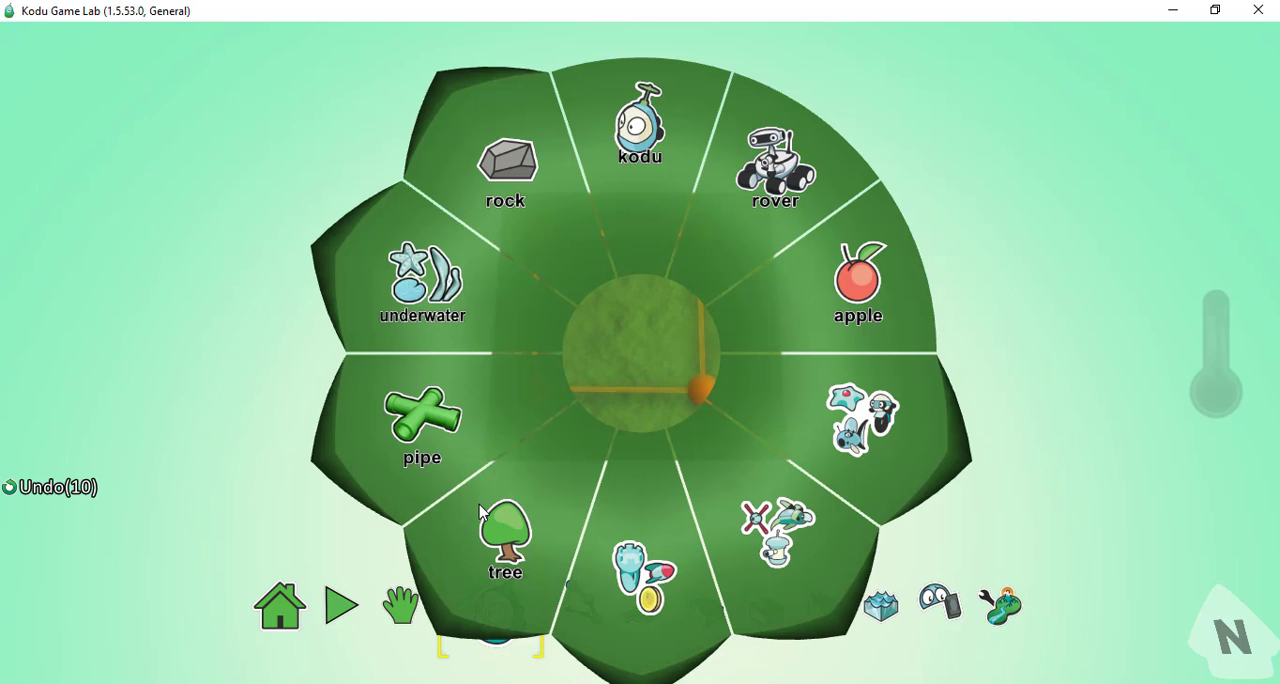
click(648, 166)
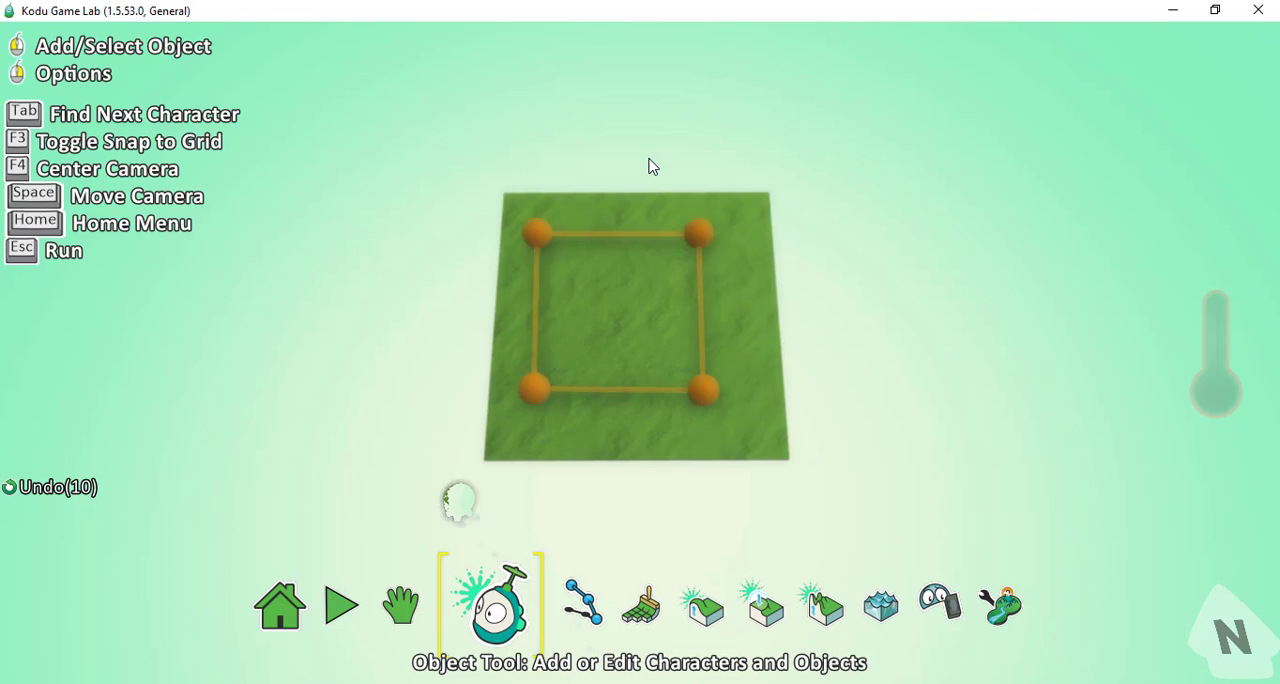
mouse_move(455, 508)
drag(455, 508, 536, 378)
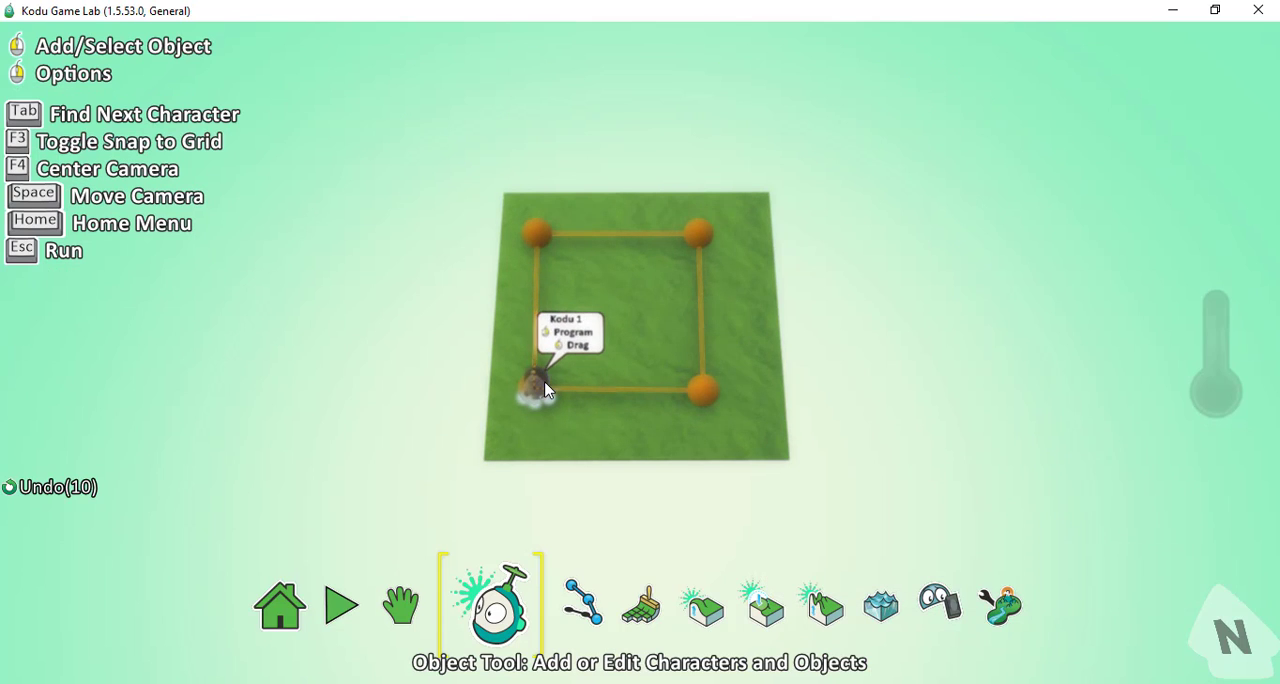
drag(545, 369, 545, 390)
right_click(545, 390)
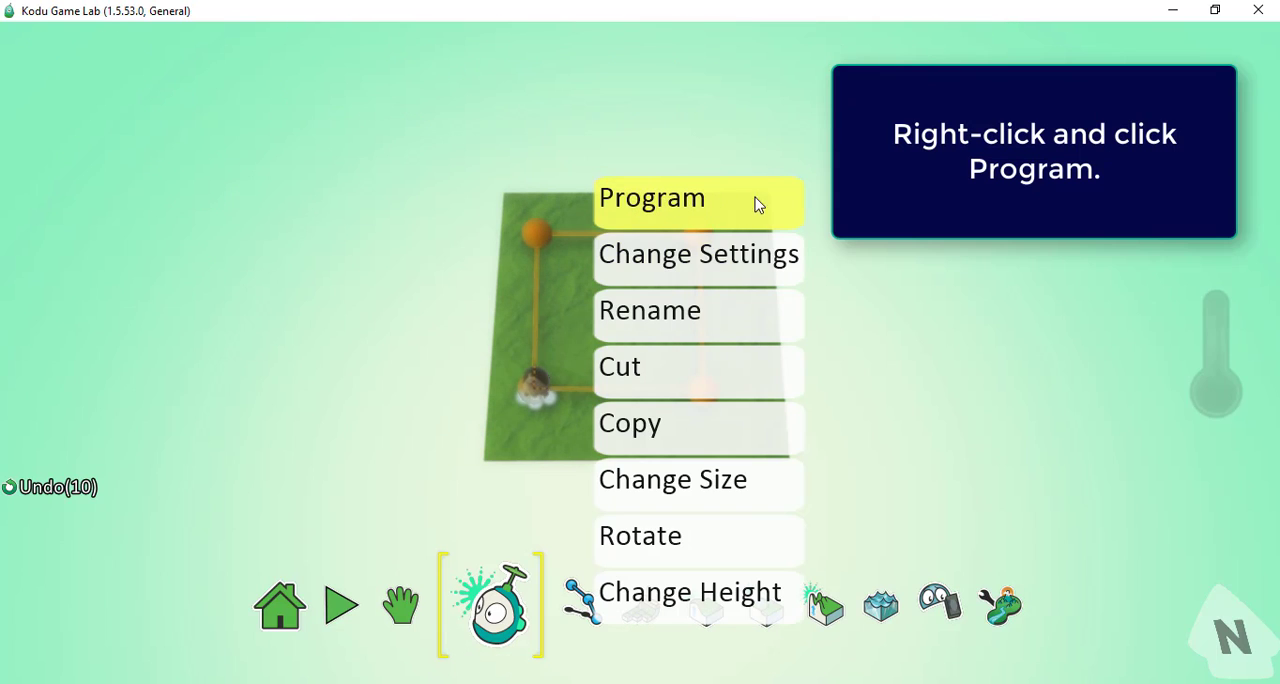
click(680, 219)
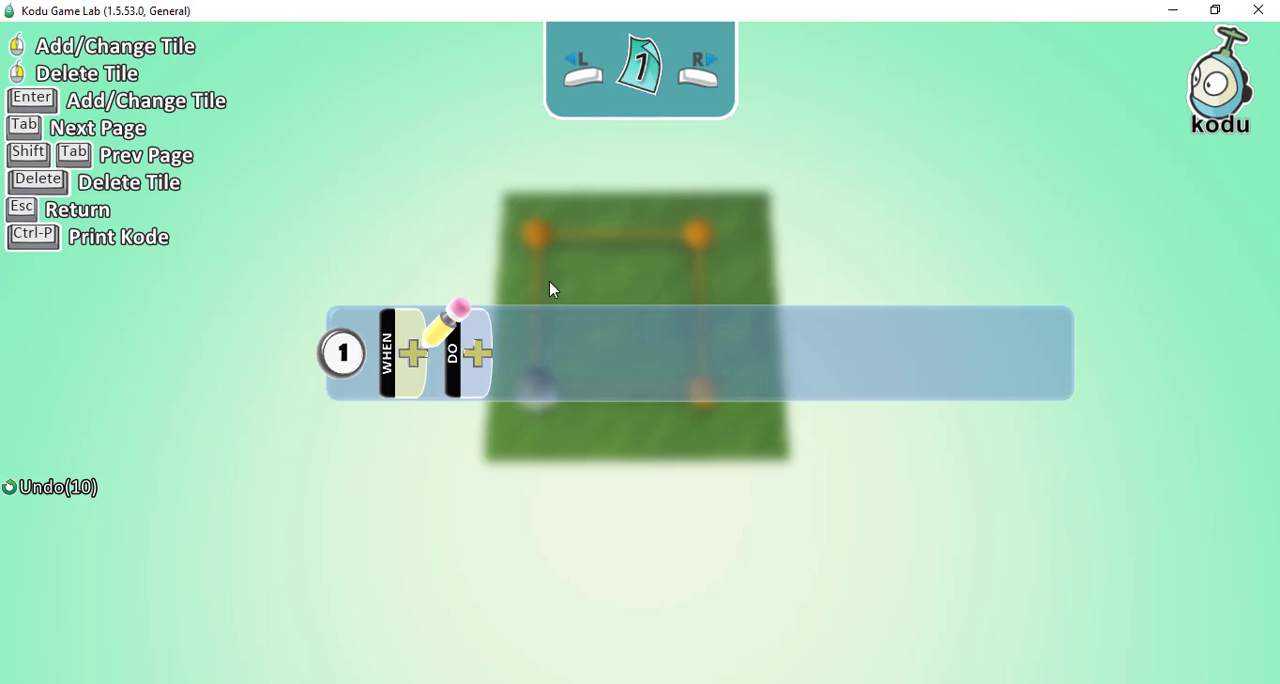
Add a mouse tile to rule 1's WHEN condition, cut it again, and browse the available conditions without choosing one.
click(415, 366)
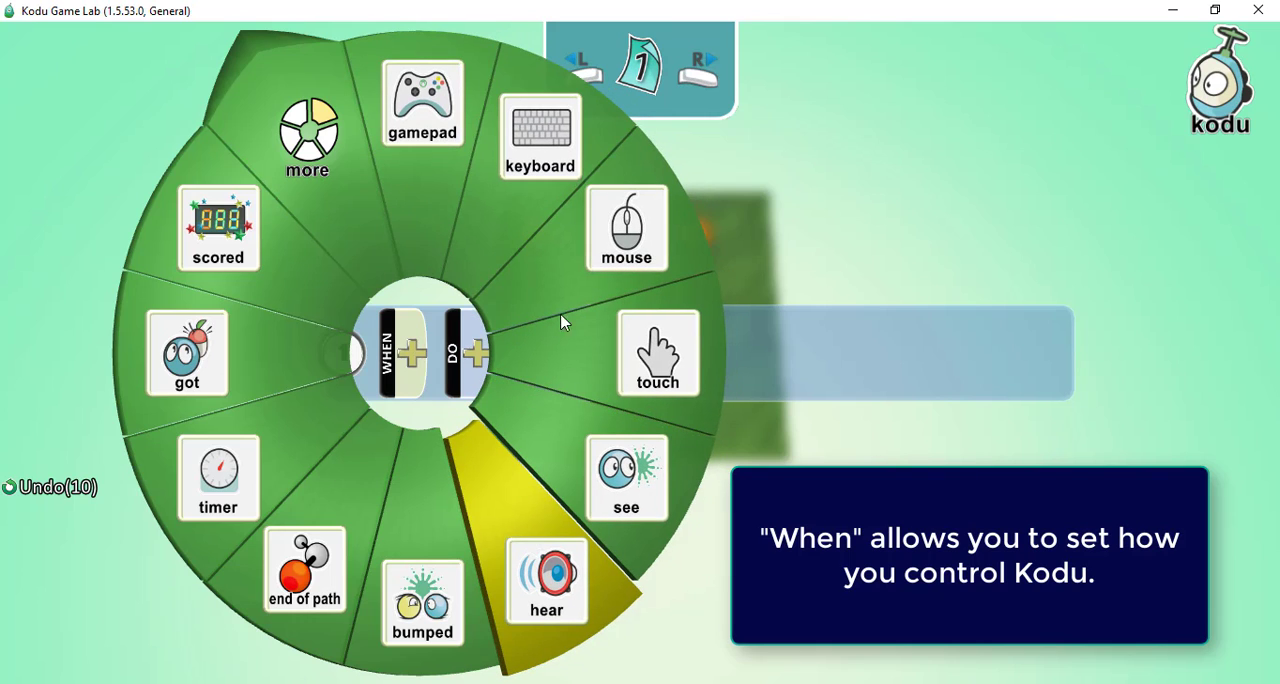
click(594, 275)
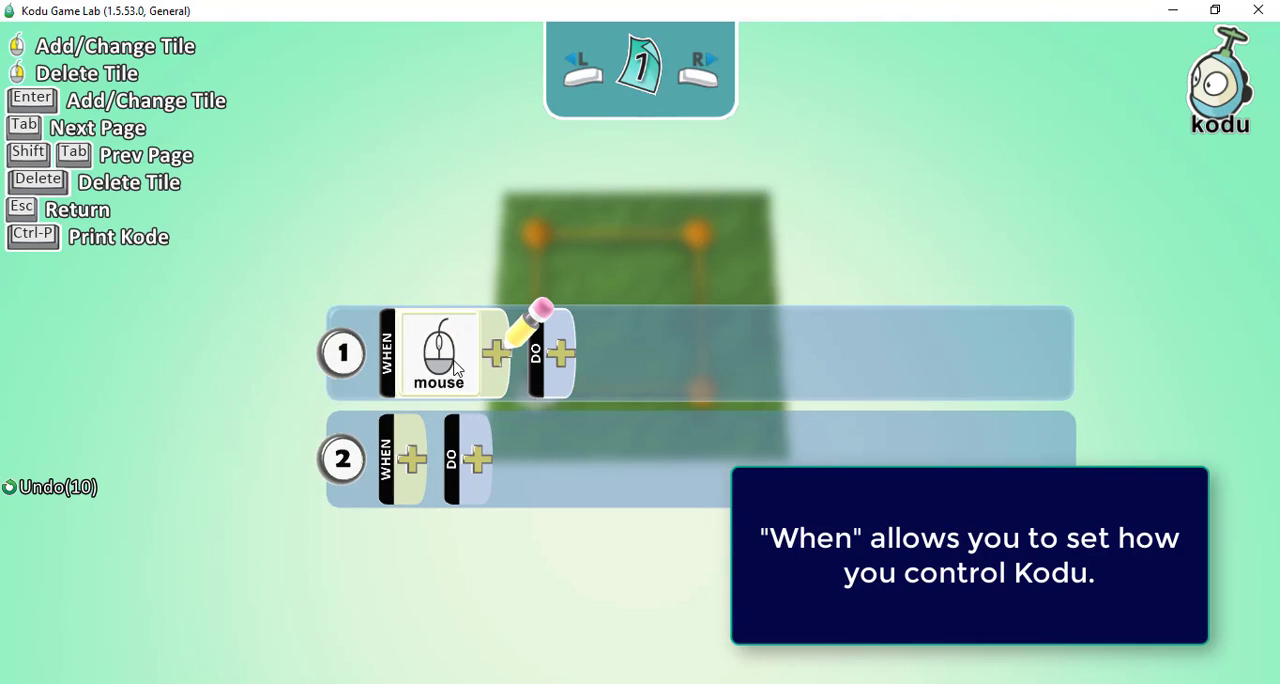
right_click(455, 368)
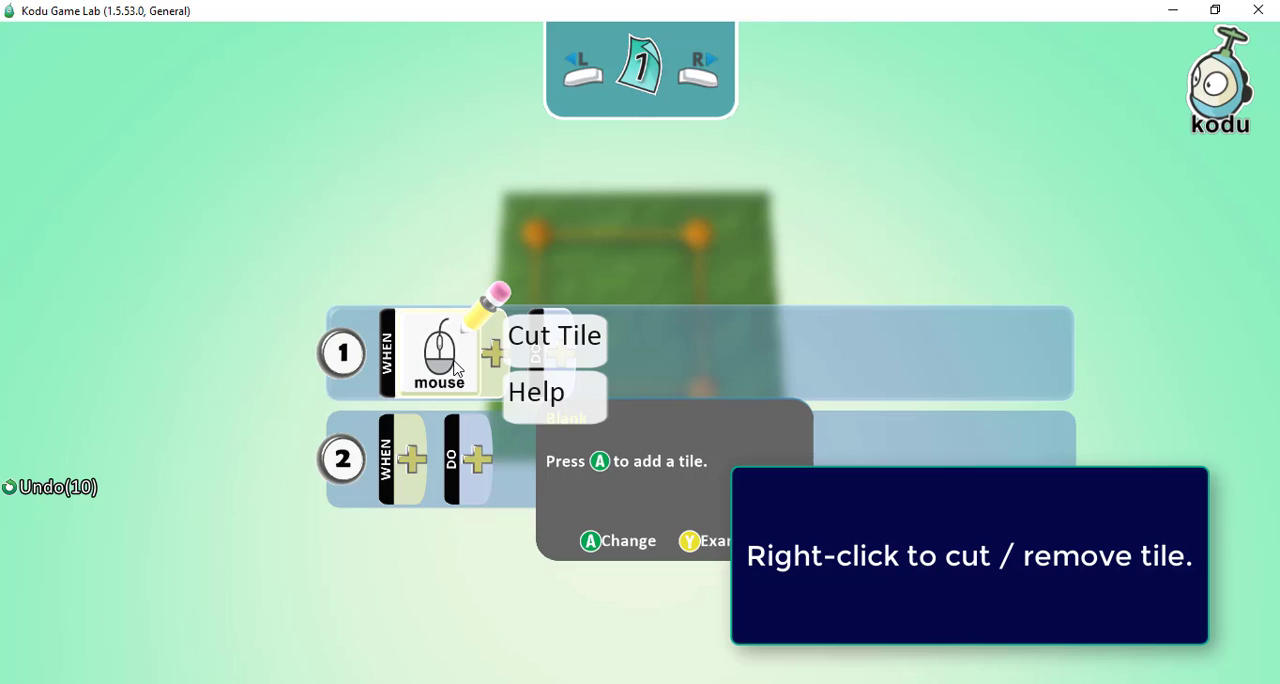
click(567, 356)
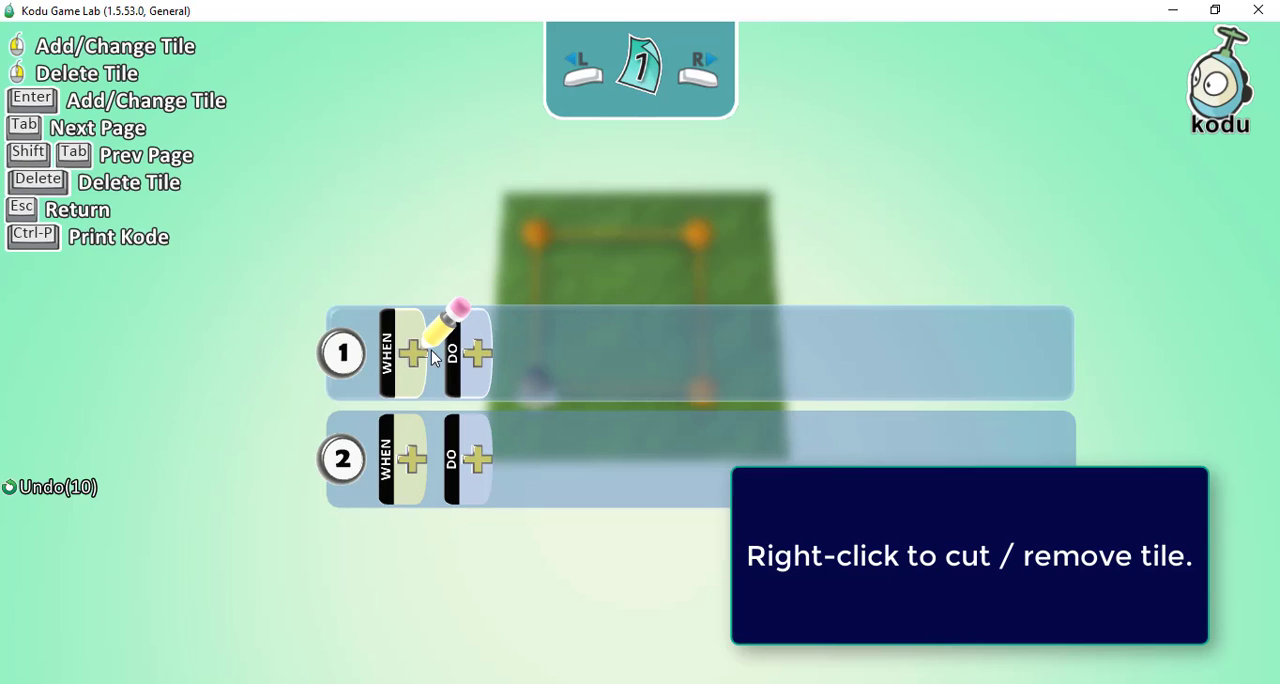
click(408, 371)
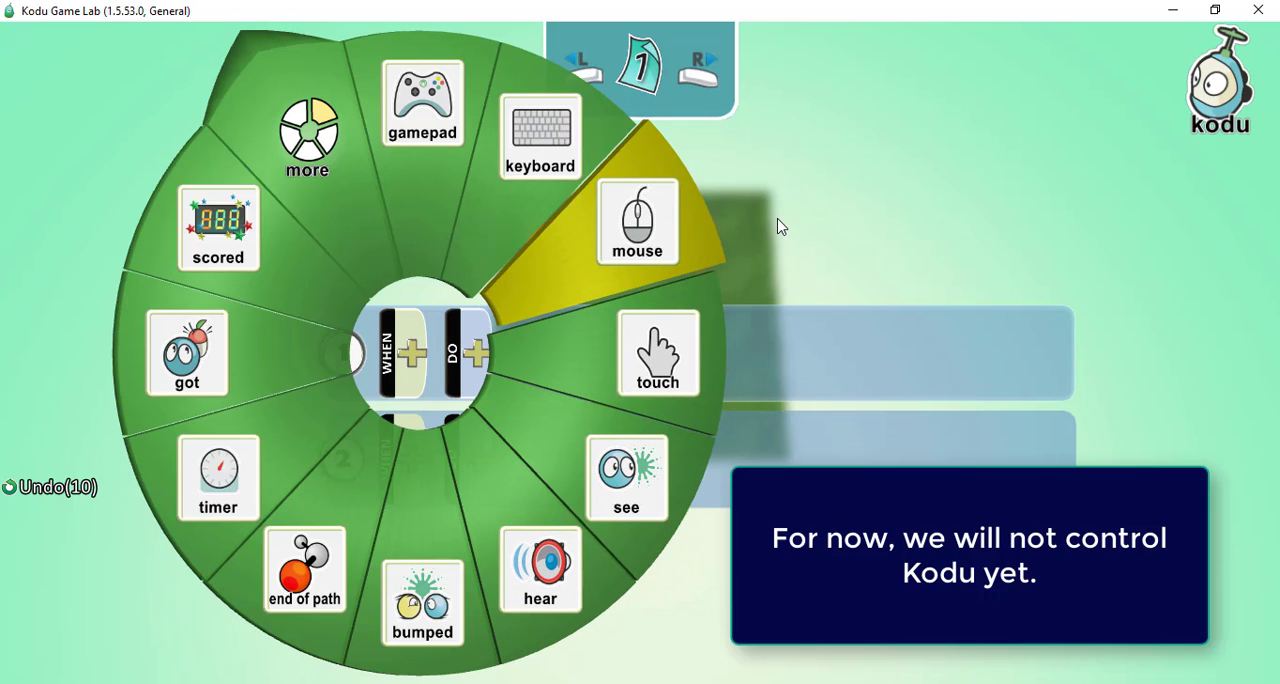
click(781, 224)
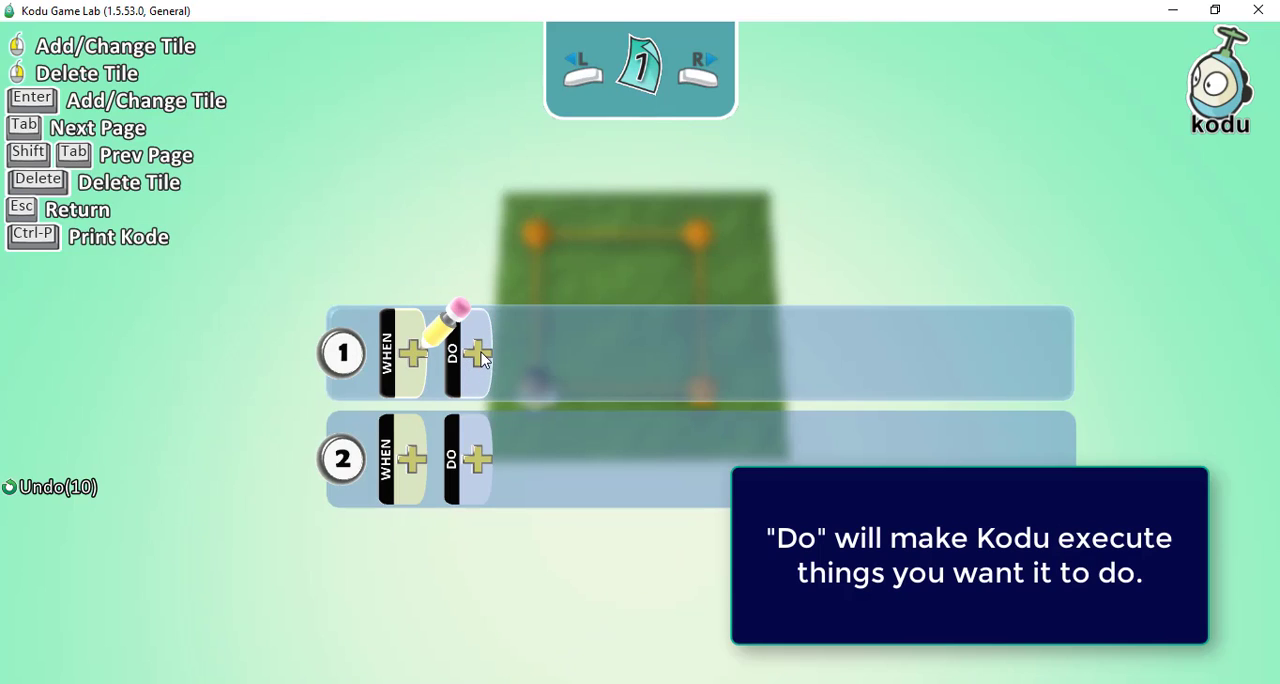
Program rule 1's DO action as move, on path, quickly, and return to the world editor.
click(480, 356)
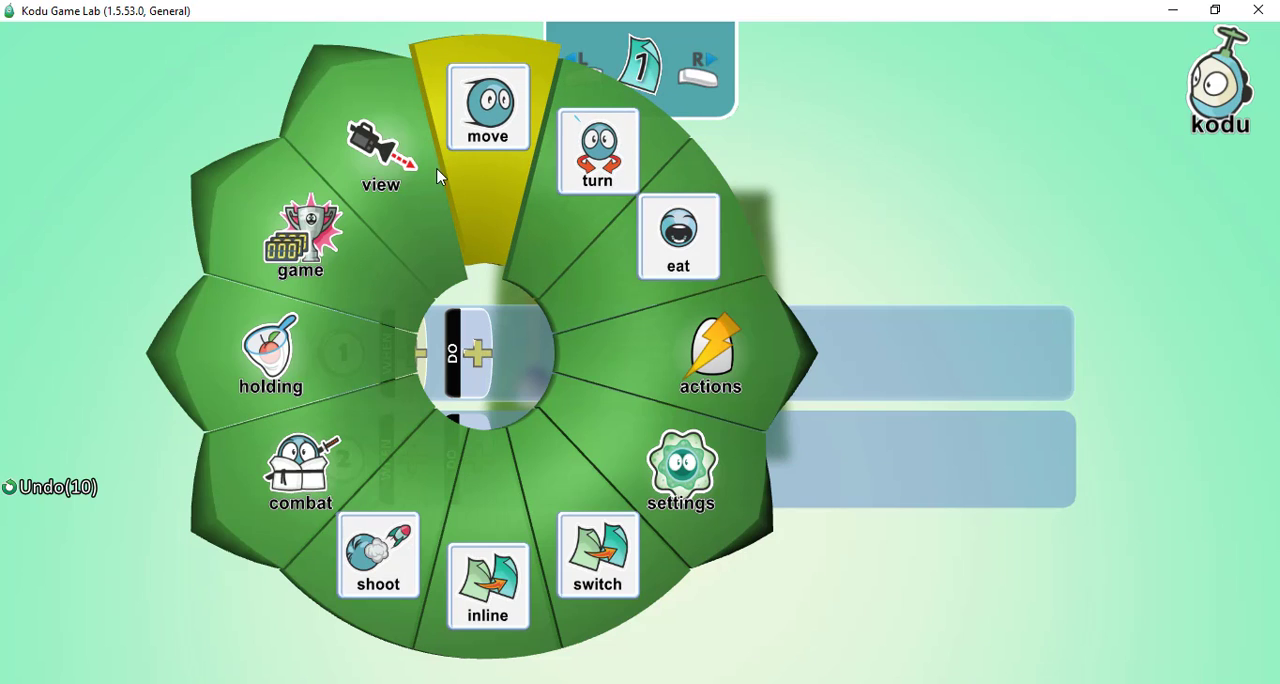
click(483, 120)
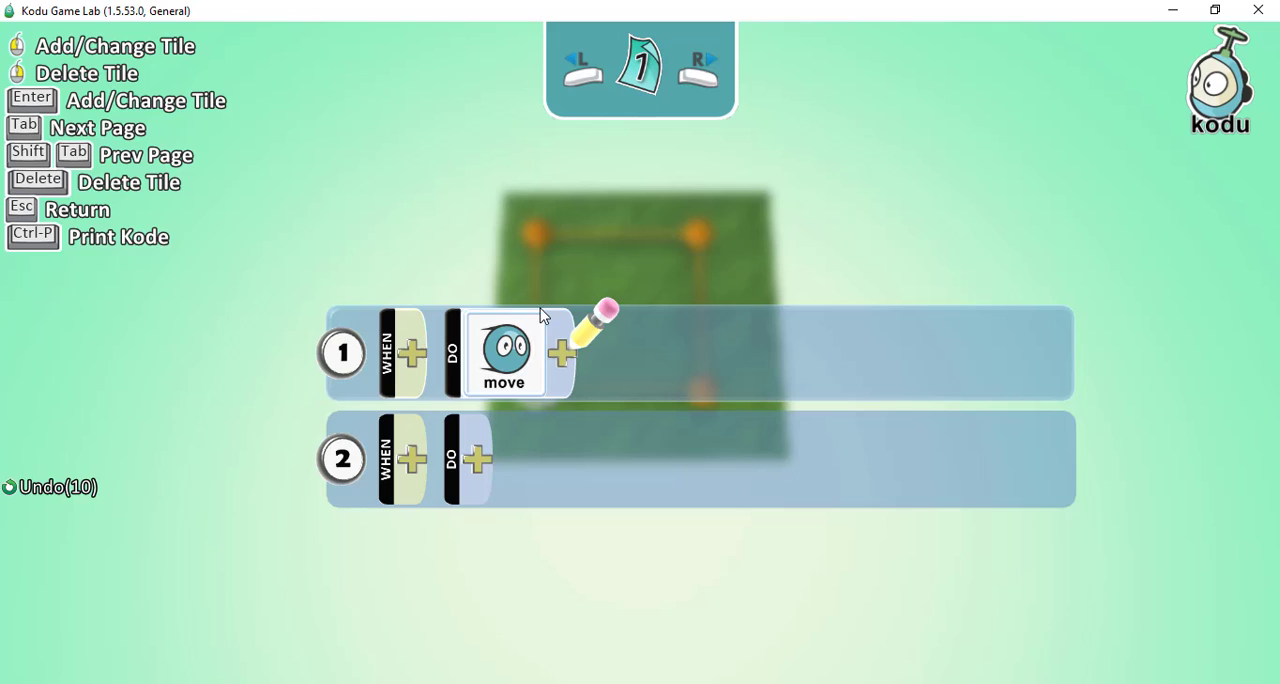
click(562, 353)
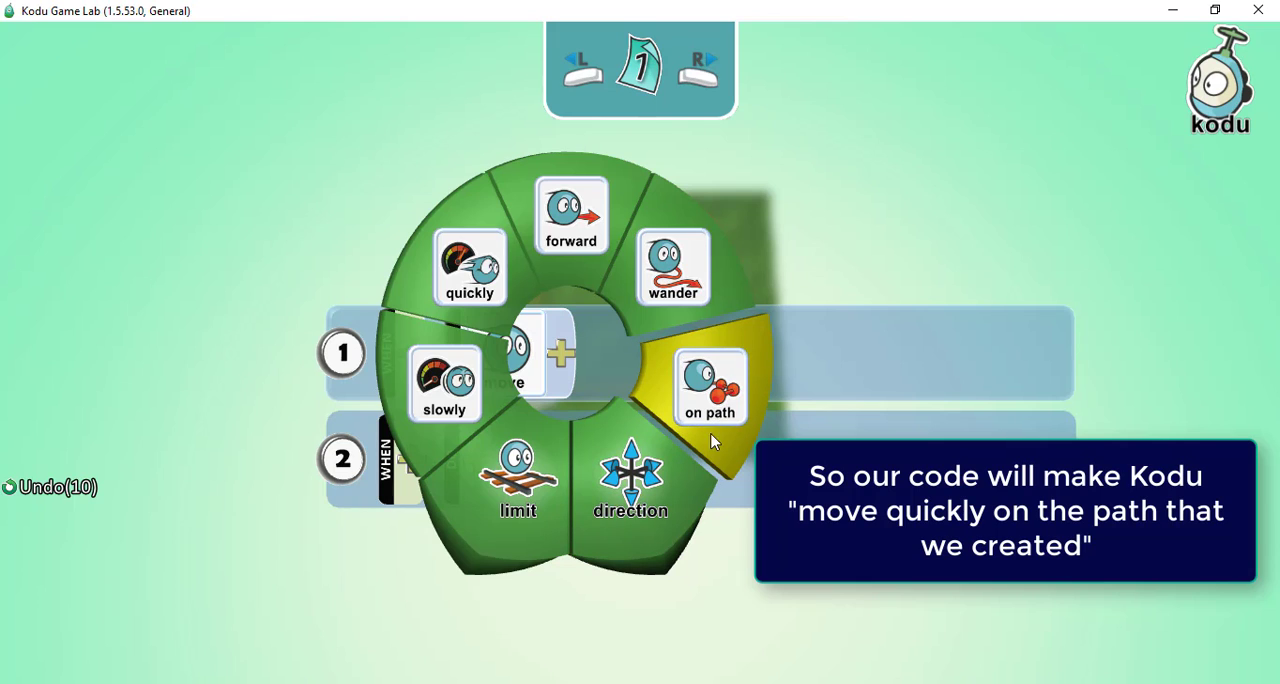
click(720, 396)
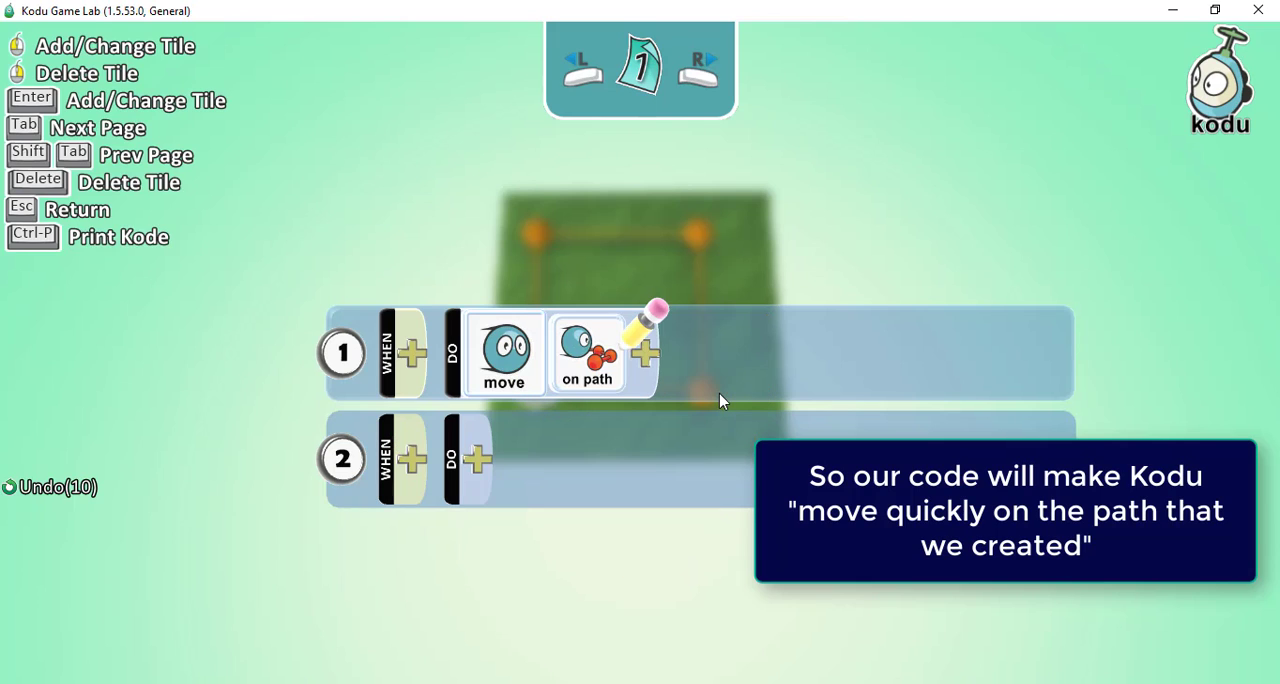
click(656, 364)
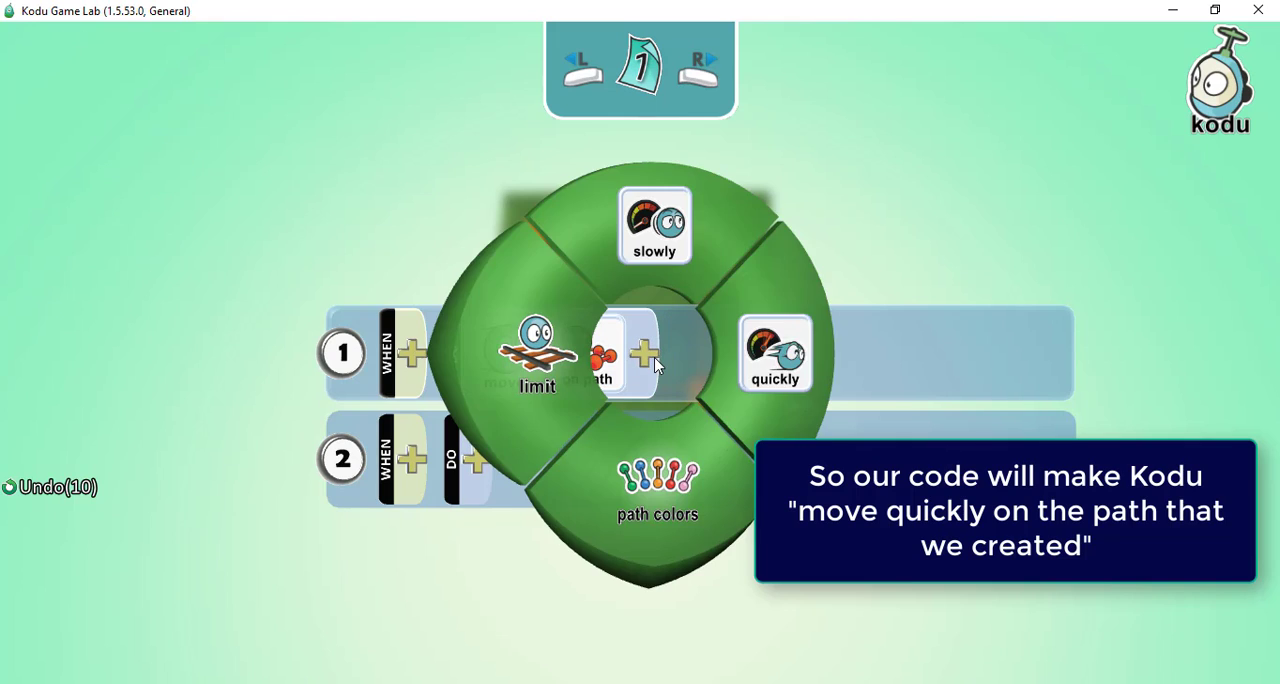
click(798, 356)
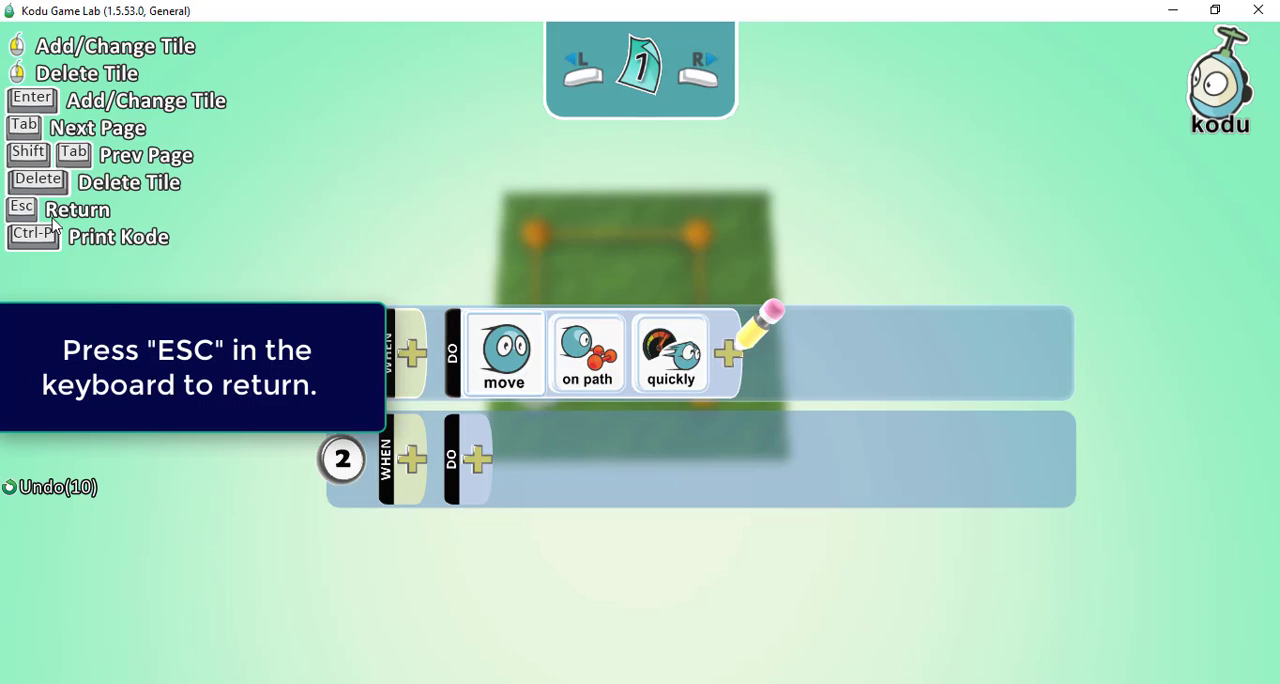
key(Escape)
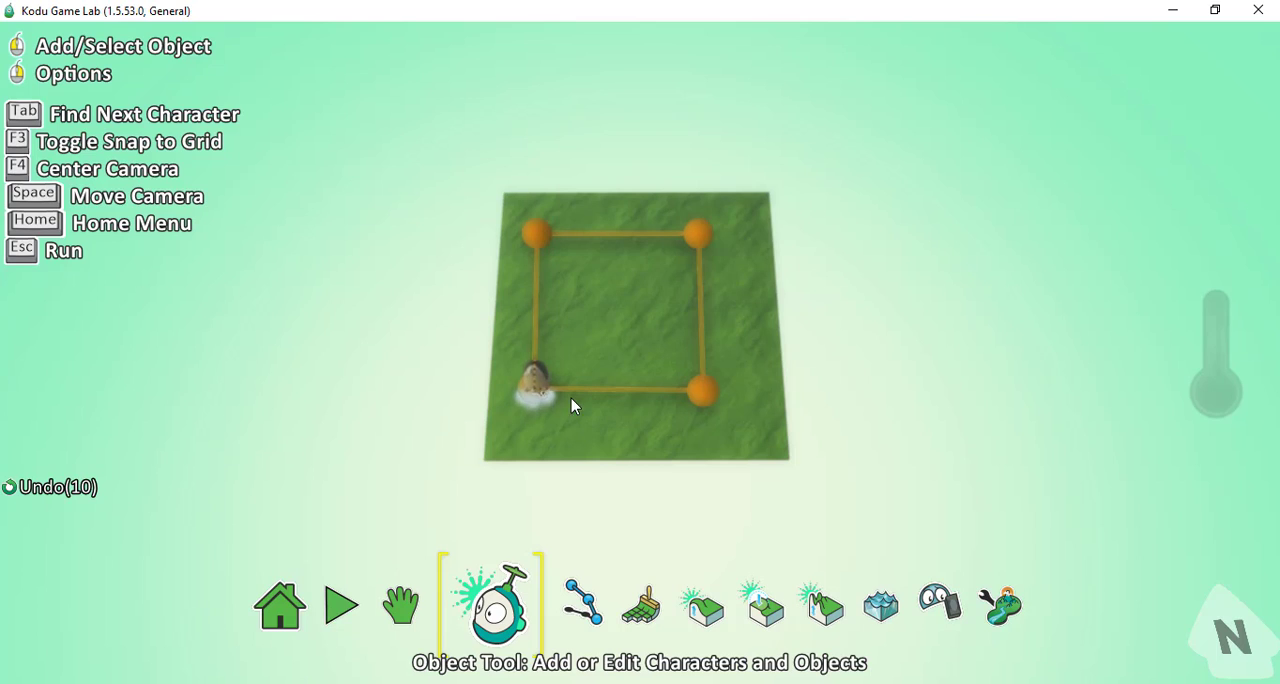
Run the world to watch Kodu move along the path, and return to the world editor.
click(352, 616)
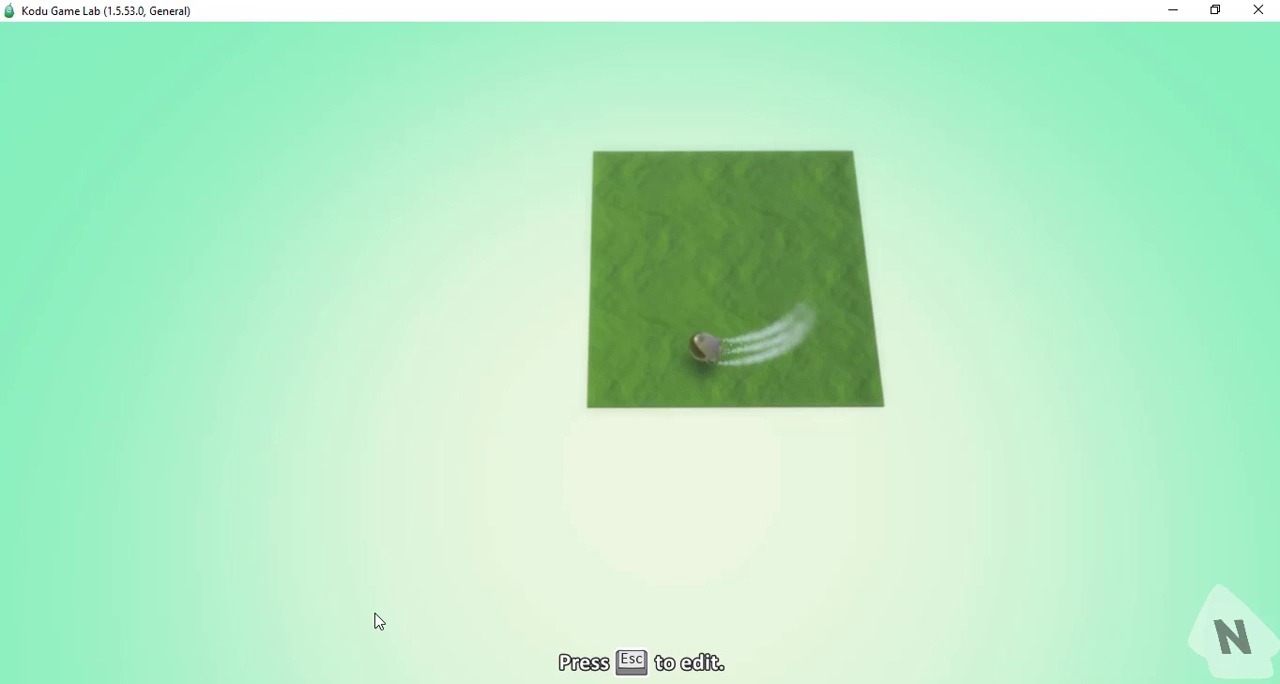
key(Escape)
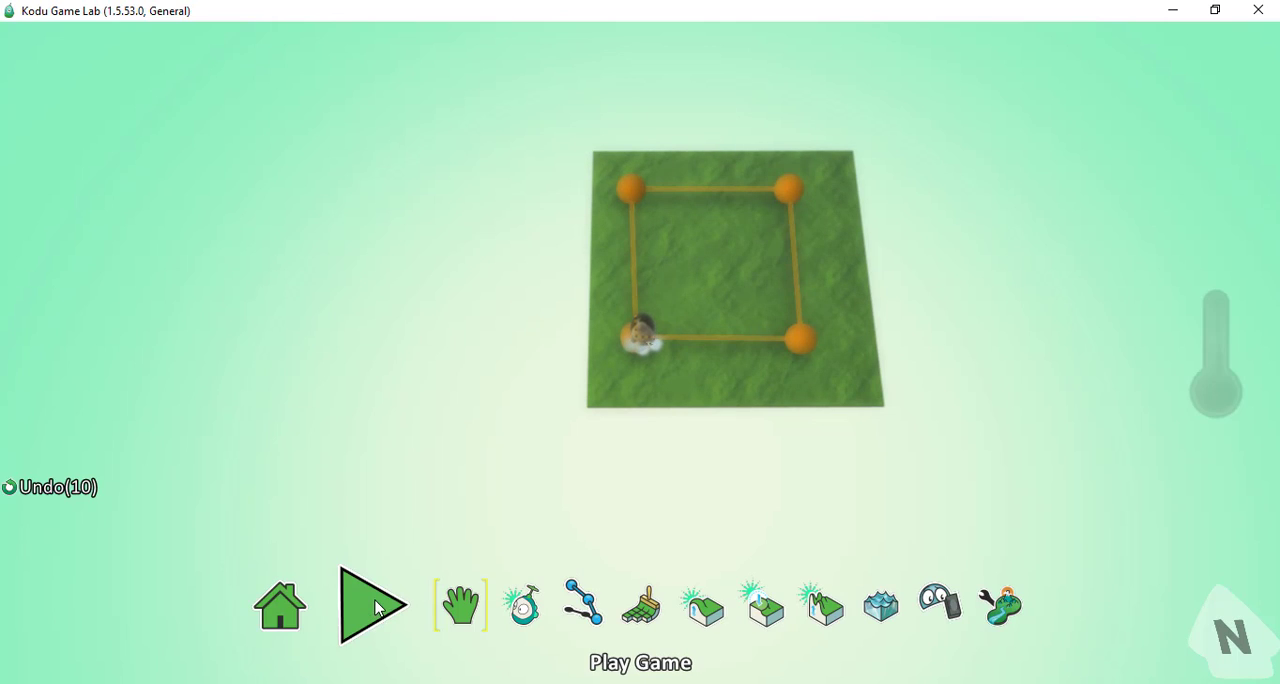
Save the world under the name "Kodu Lesson Series 1 - Tools and Uses", keeping version v00 and an empty description.
click(281, 612)
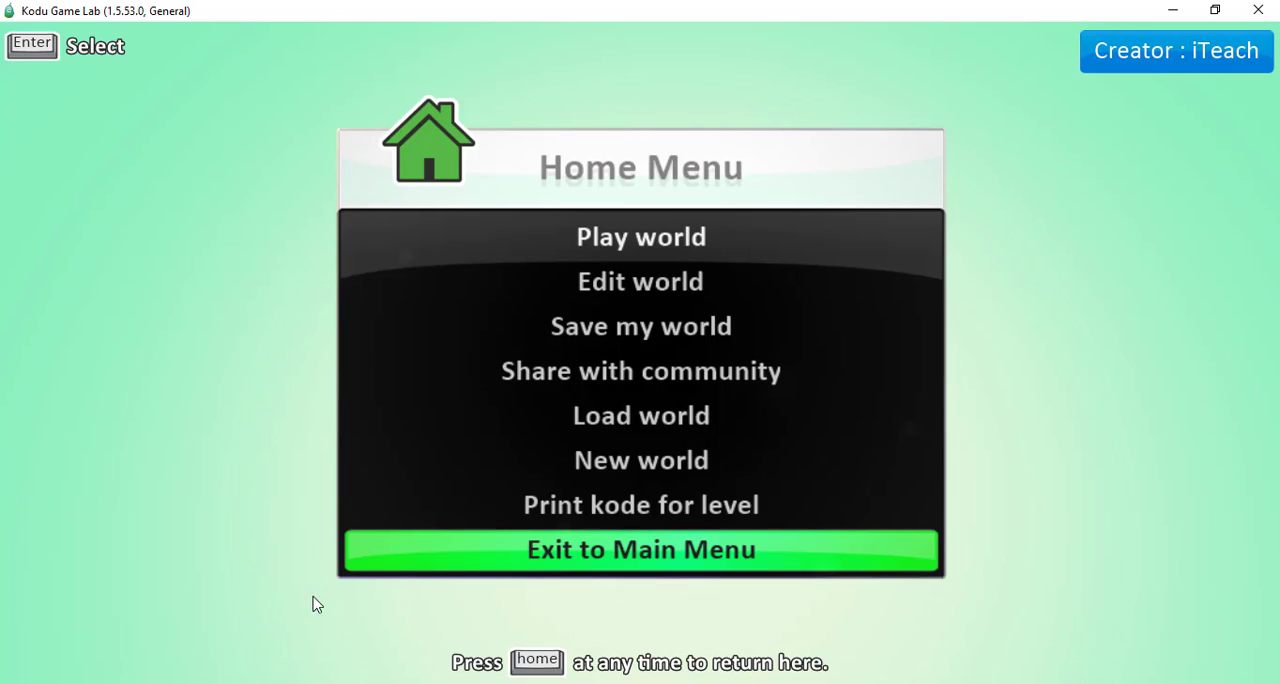
click(615, 330)
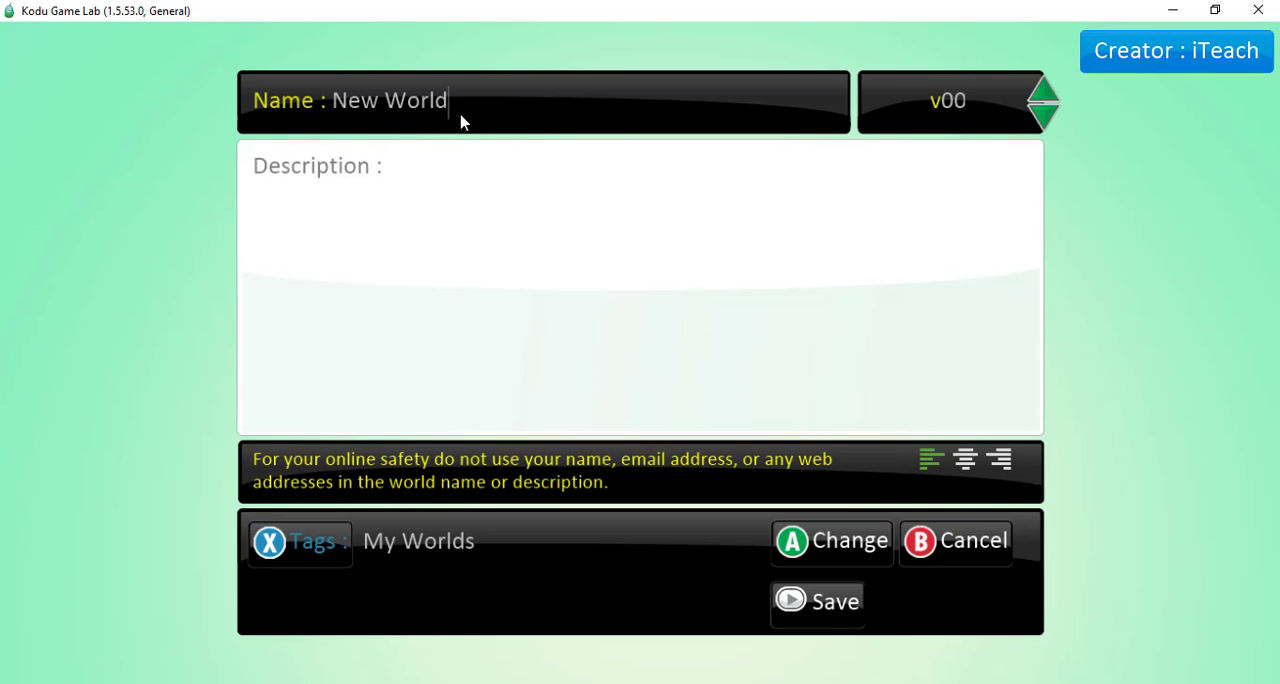
key(BackSpace)
key(BackSpace)
key(BackSpace)
key(BackSpace)
key(BackSpace)
key(BackSpace)
key(BackSpace)
key(BackSpace)
key(BackSpace)
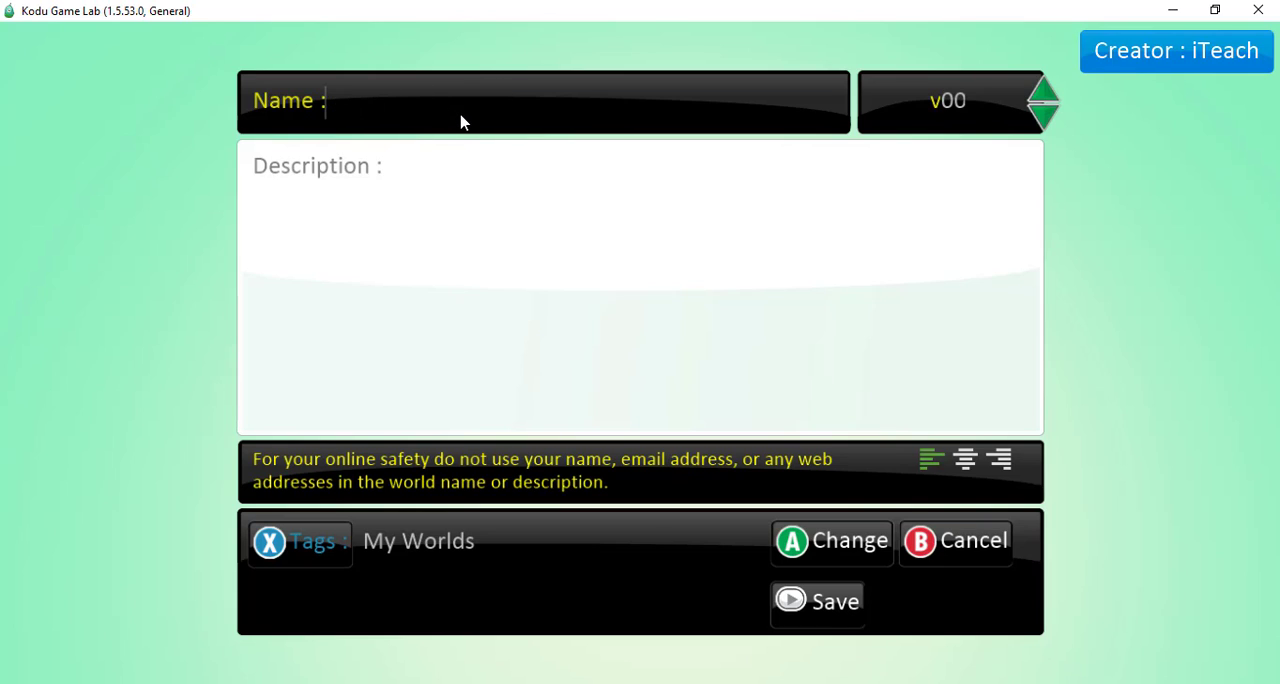
text(Kodu Le)
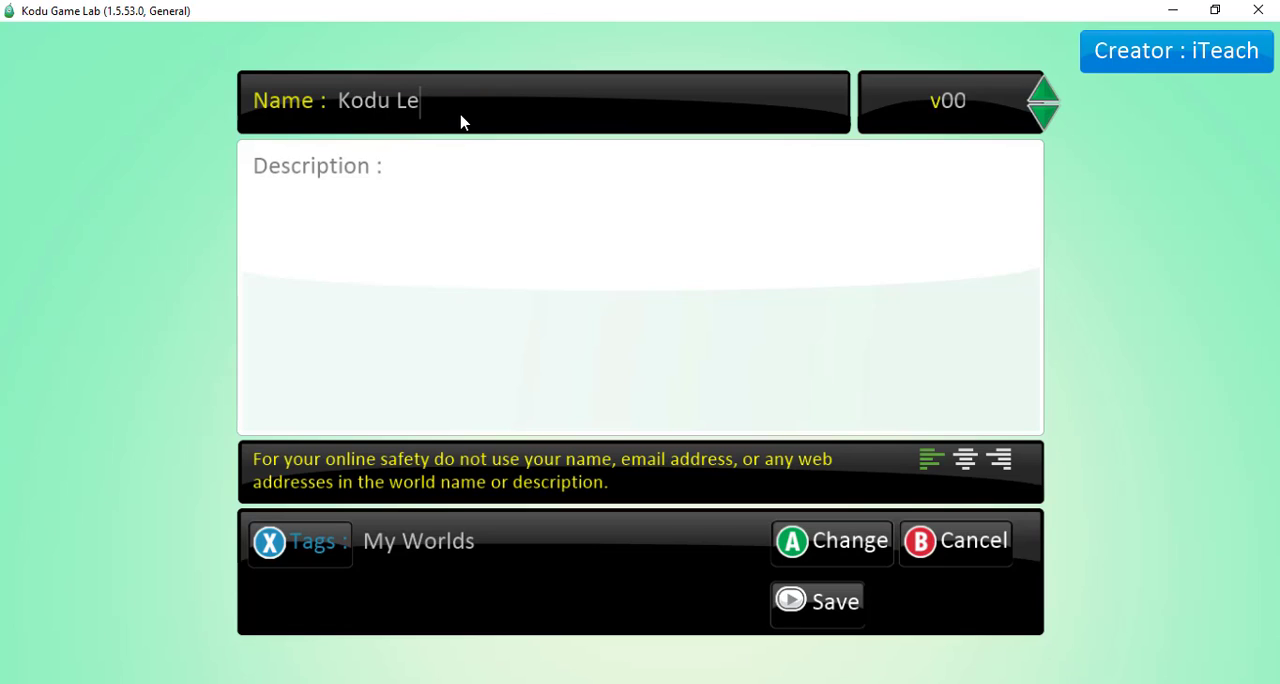
text(sson Series 1 -)
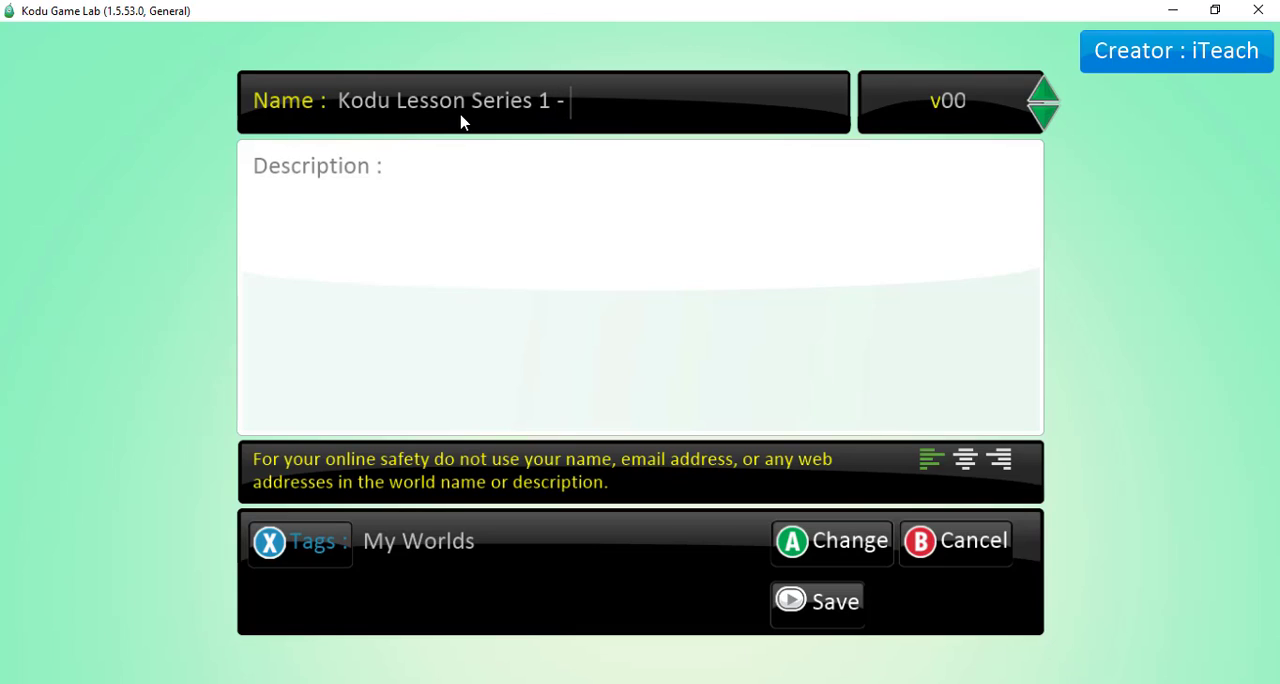
text( Tools and Uses)
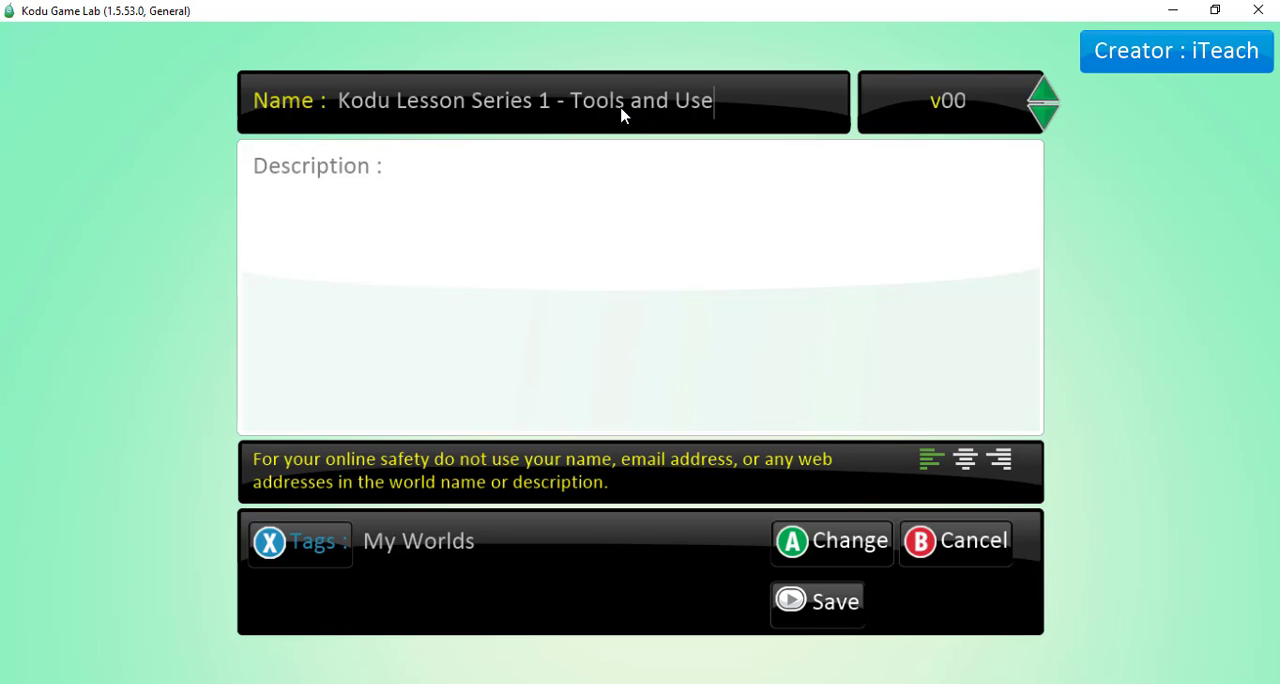
click(827, 603)
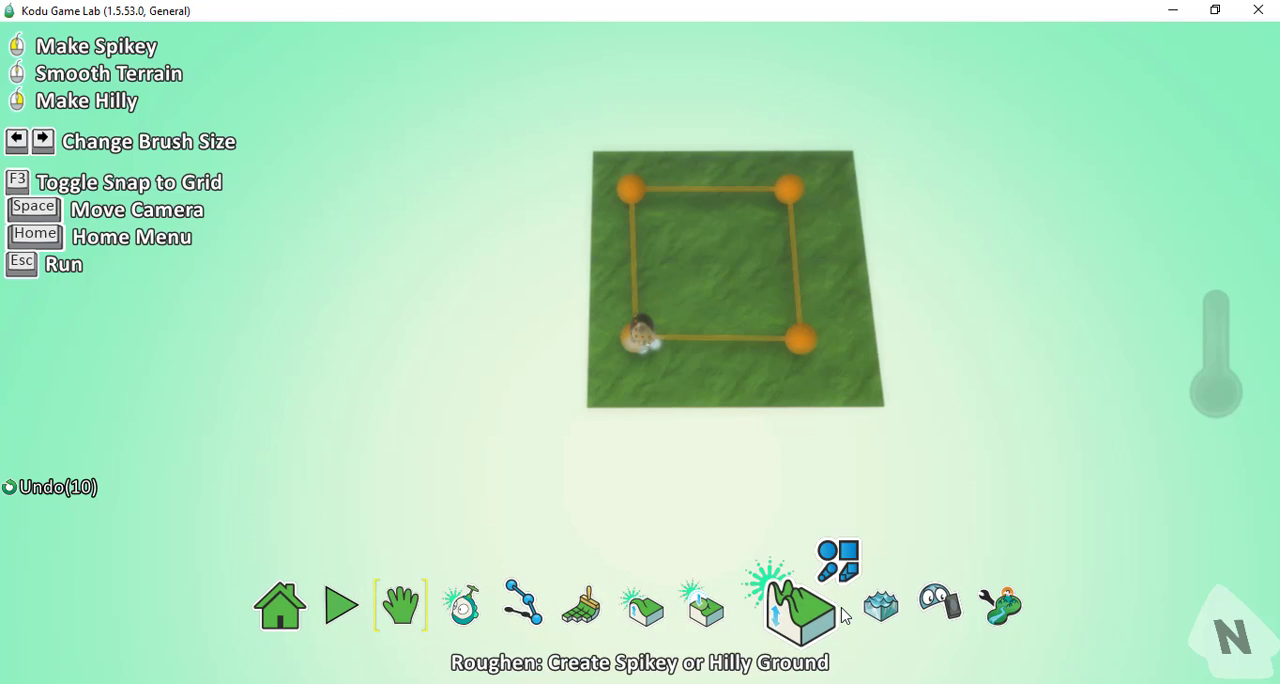
Exit the saved world to the main menu.
click(294, 612)
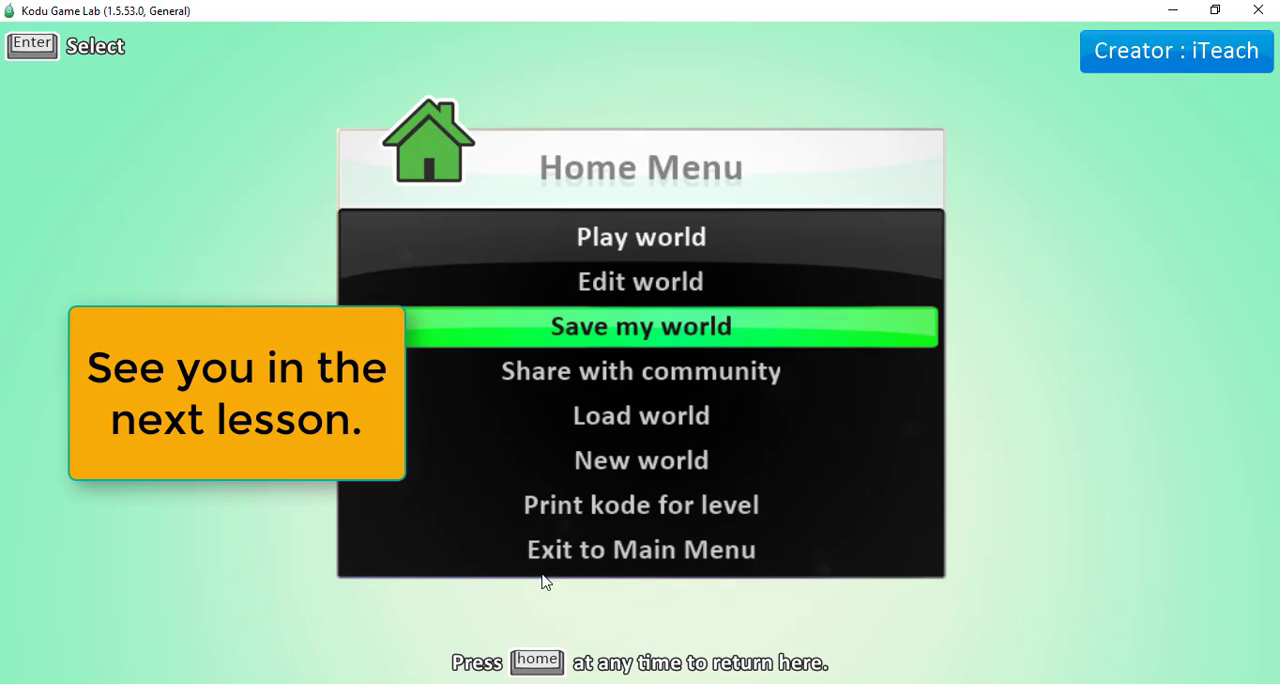
click(670, 557)
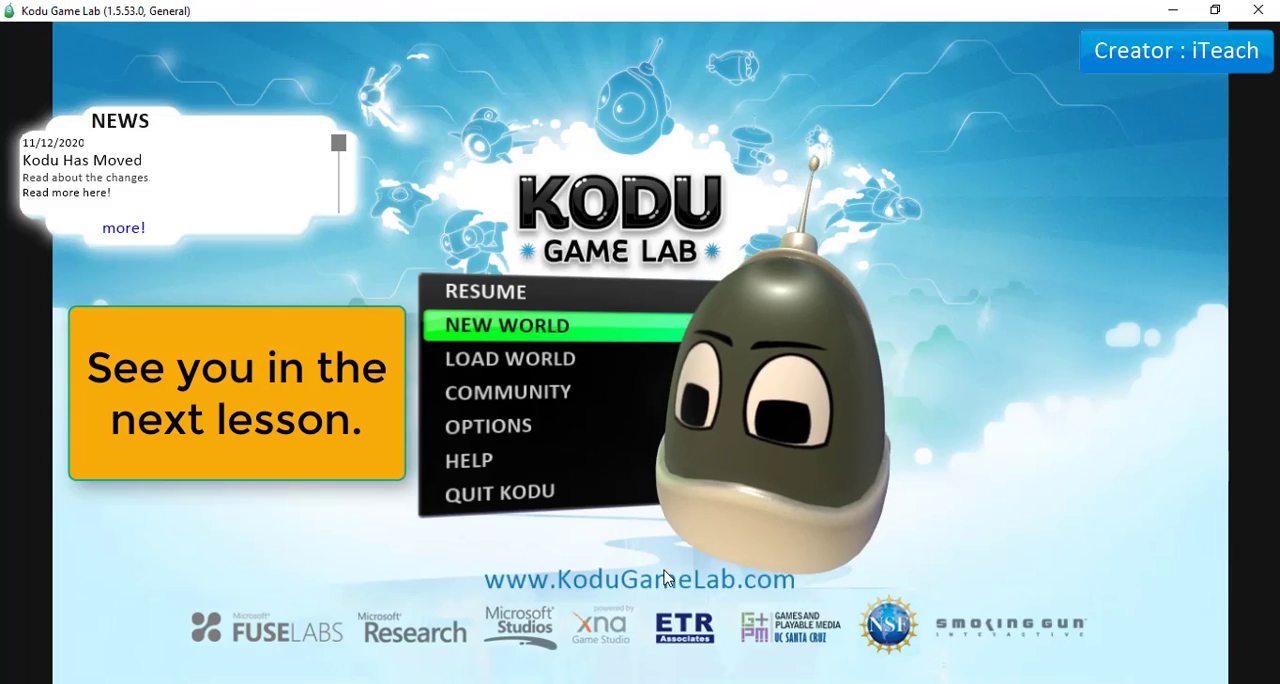